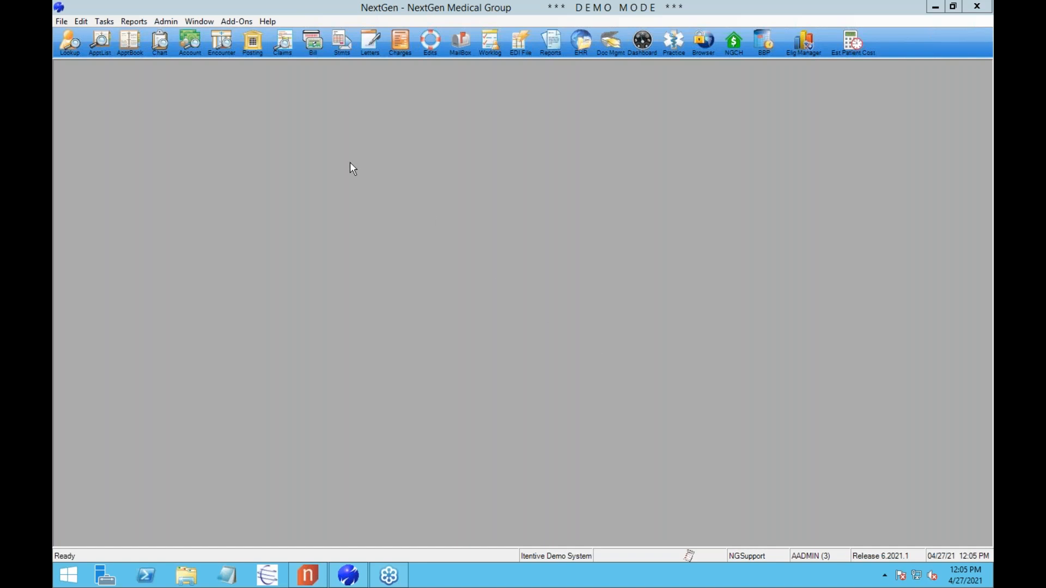
Launch the BillingManager add-on and enlarge its window and the empty Billing Entry form.
left_click(236, 24)
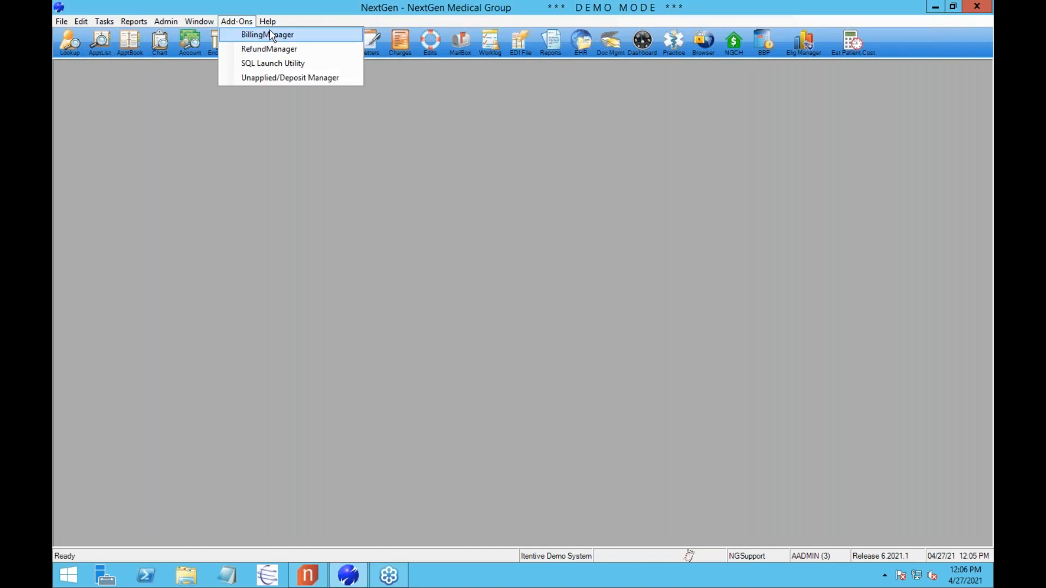
left_click(276, 40)
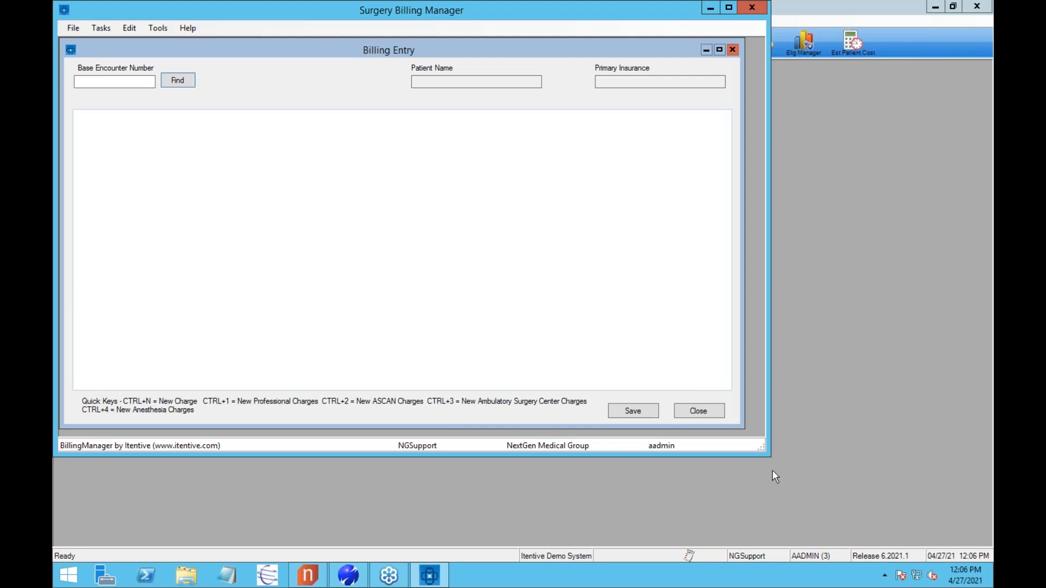
left_click_drag(766, 451, 926, 534)
left_click_drag(744, 429, 907, 515)
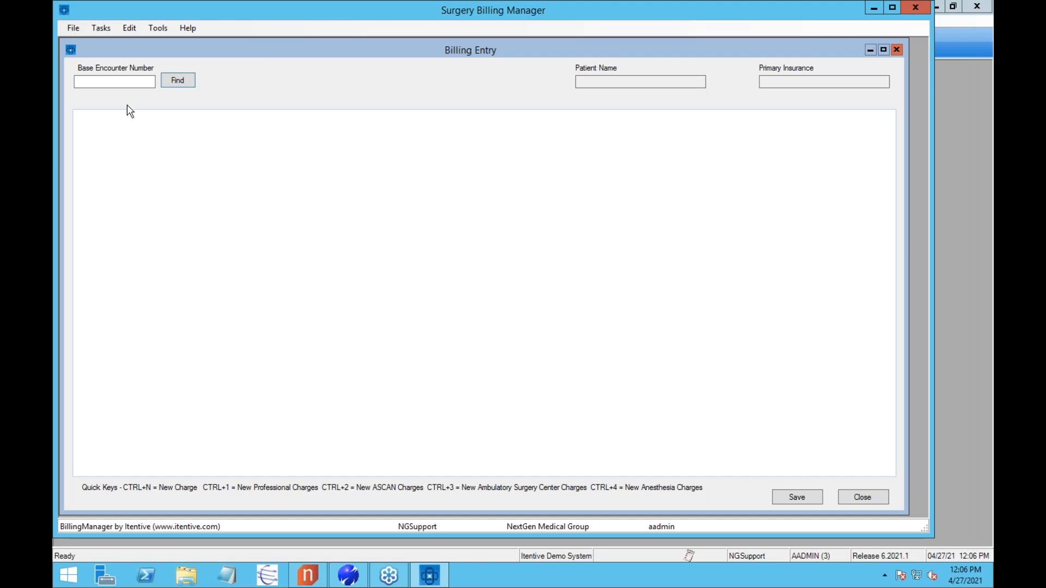
Open Group Maintenance from Tasks and enlarge it to show more columns.
left_click(102, 30)
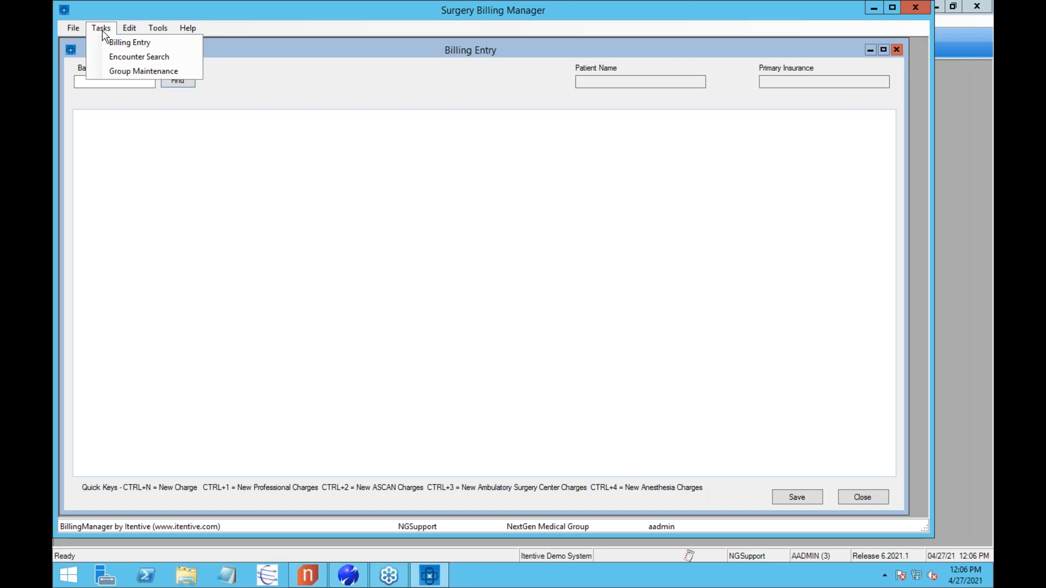
left_click(122, 73)
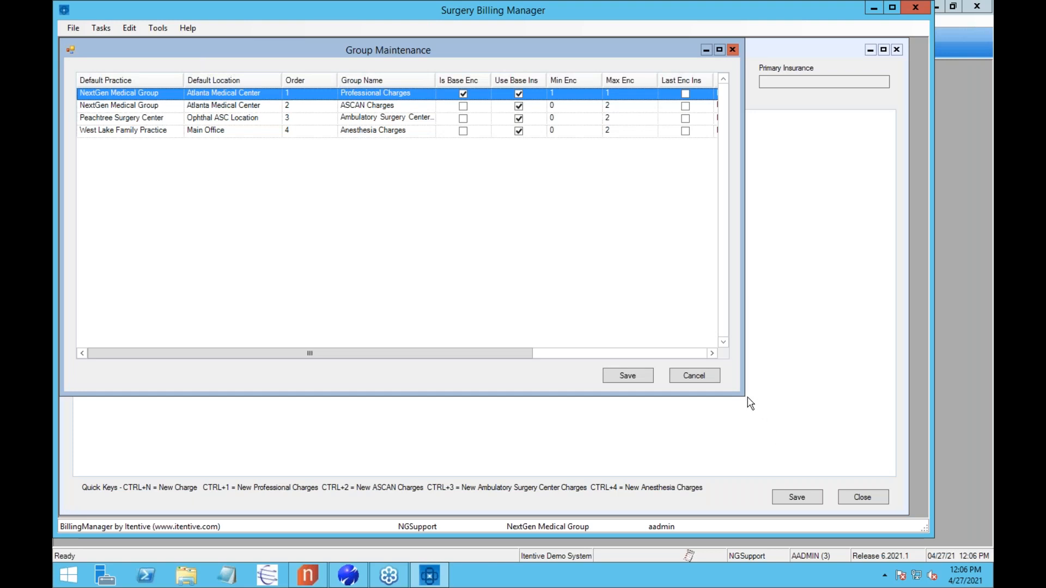
left_click_drag(744, 396, 907, 464)
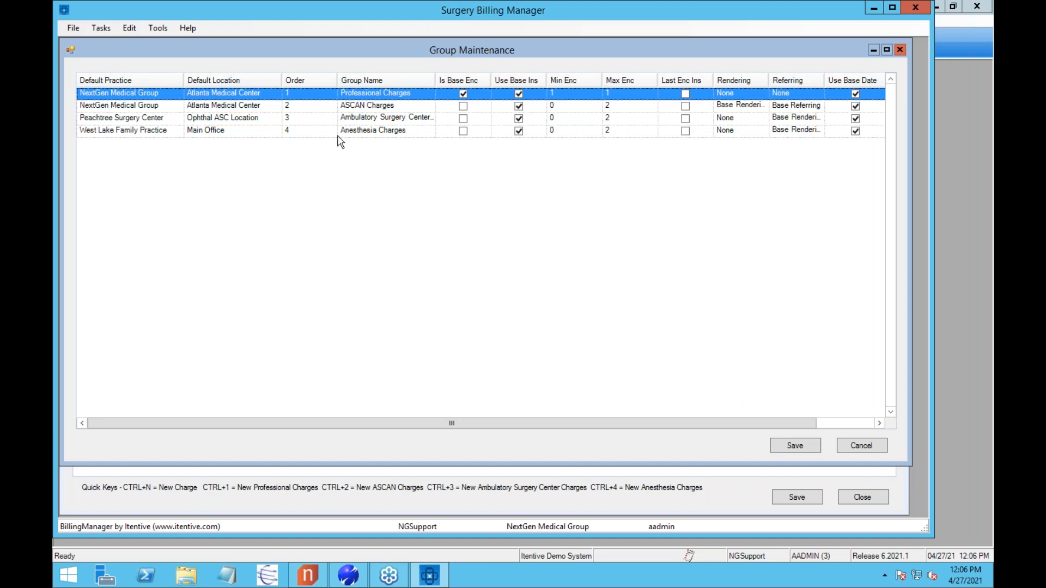
Review the Professional, ASCAN, Ambulatory Surgery Center and Anesthesia groups and the ASCAN minimum encounters.
left_click(364, 95)
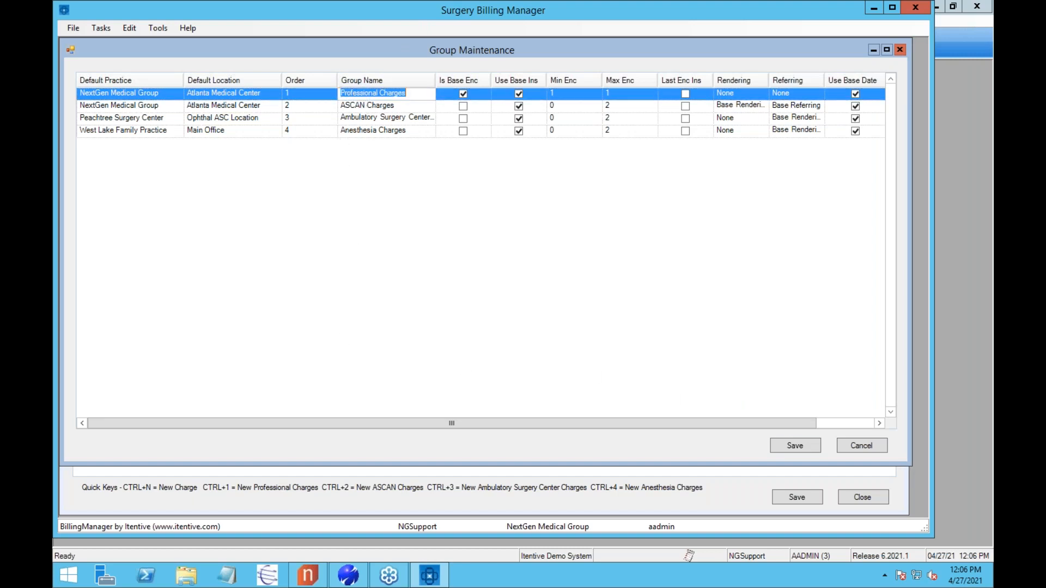
left_click(422, 93)
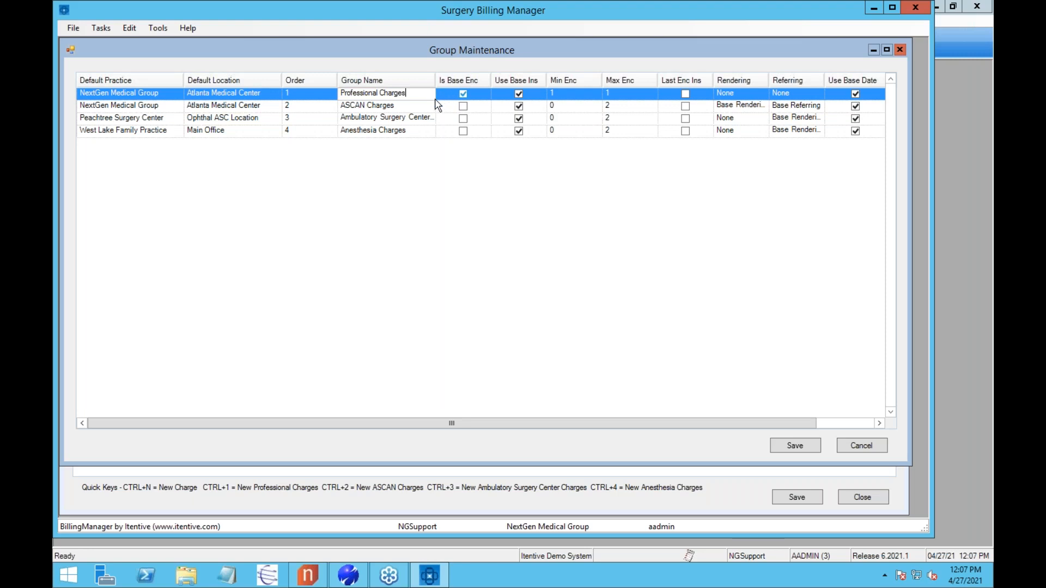
left_click(417, 106)
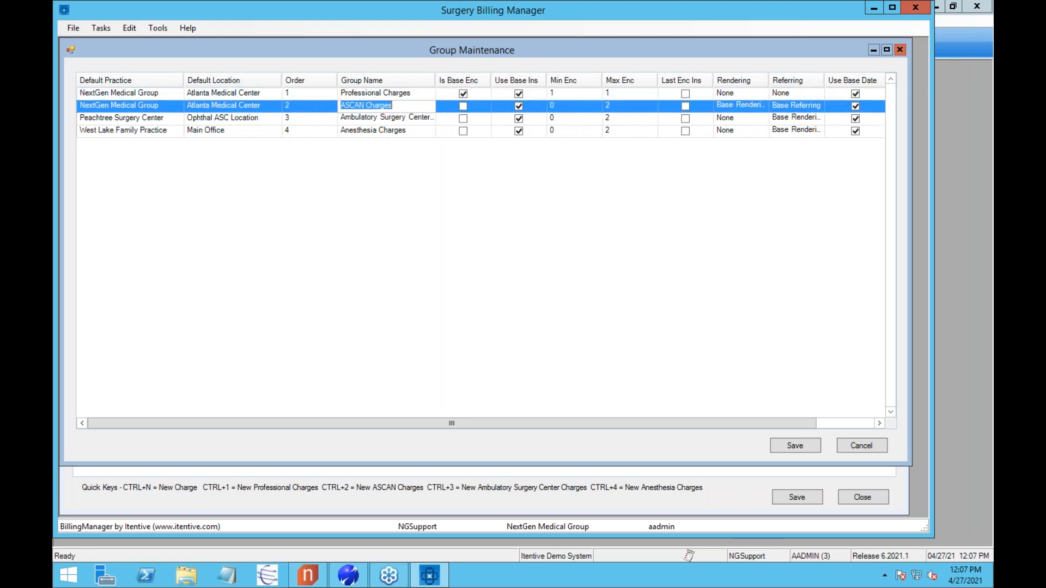
left_click(419, 119)
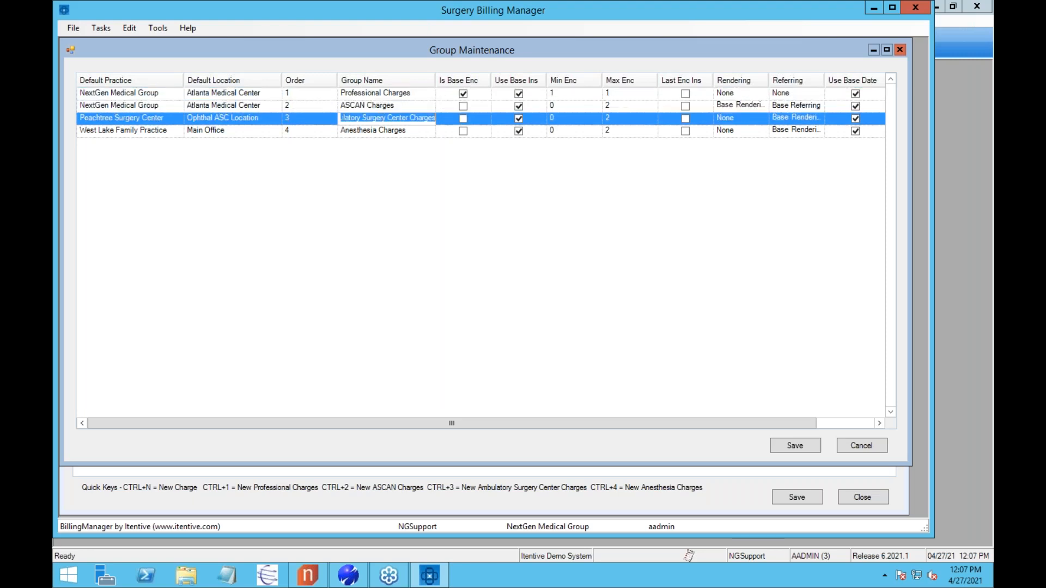
left_click(418, 132)
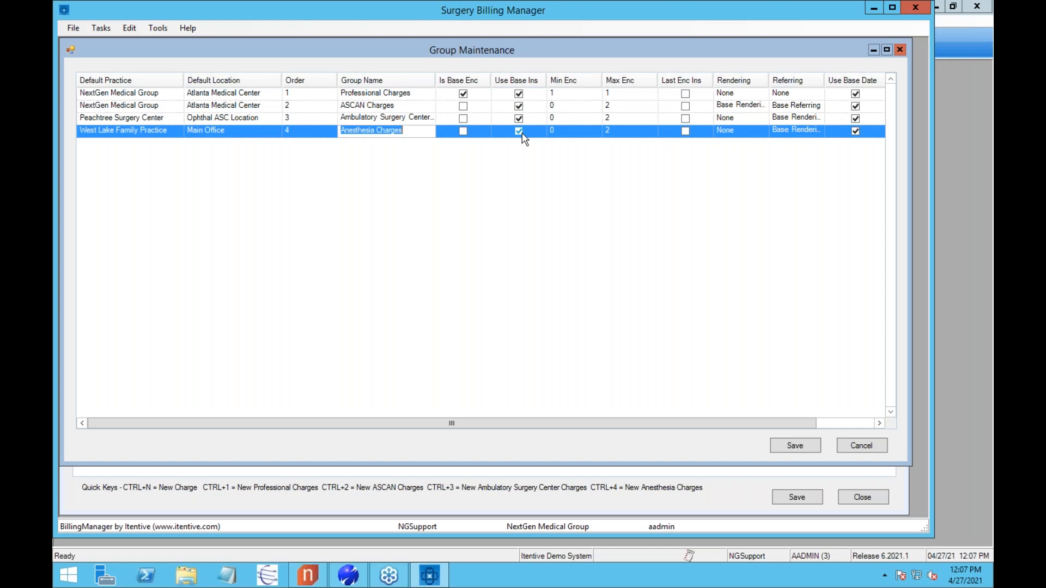
left_click(590, 110)
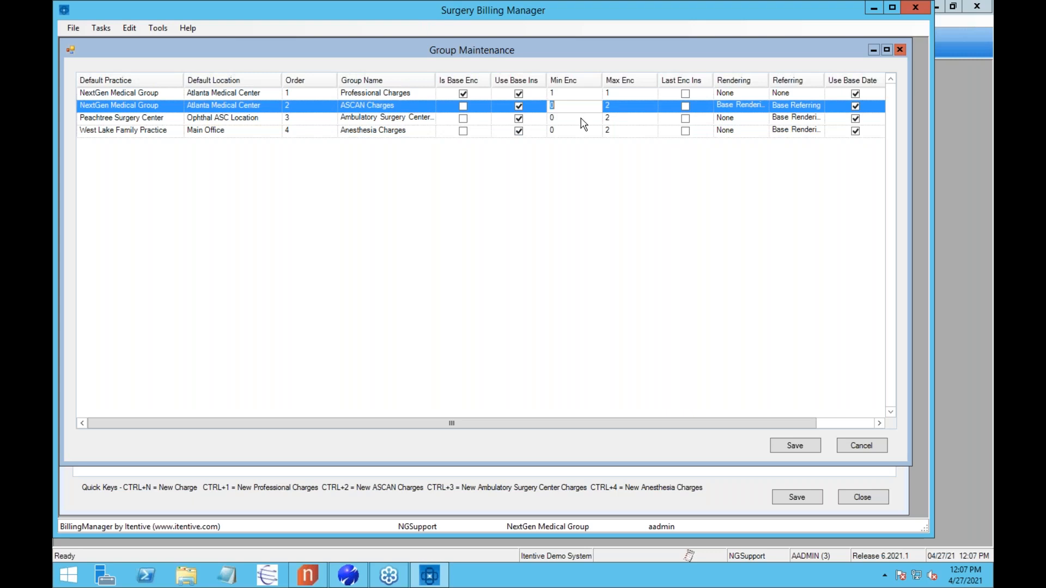
Check the surgery center's Min Enc value, scroll the grid, and cancel without changing anything.
left_click(581, 119)
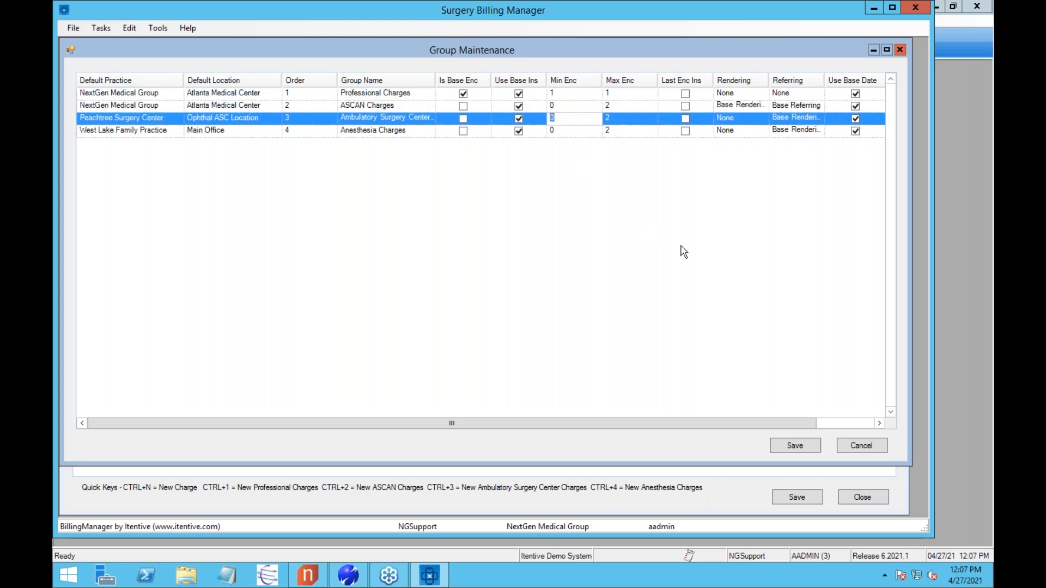
left_click_drag(684, 423, 830, 425)
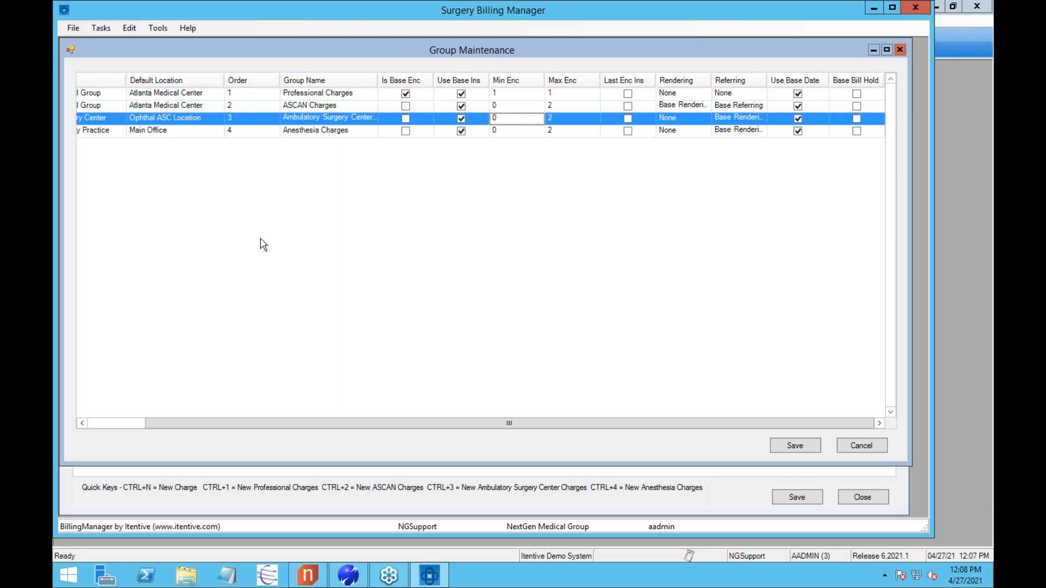
left_click(112, 423)
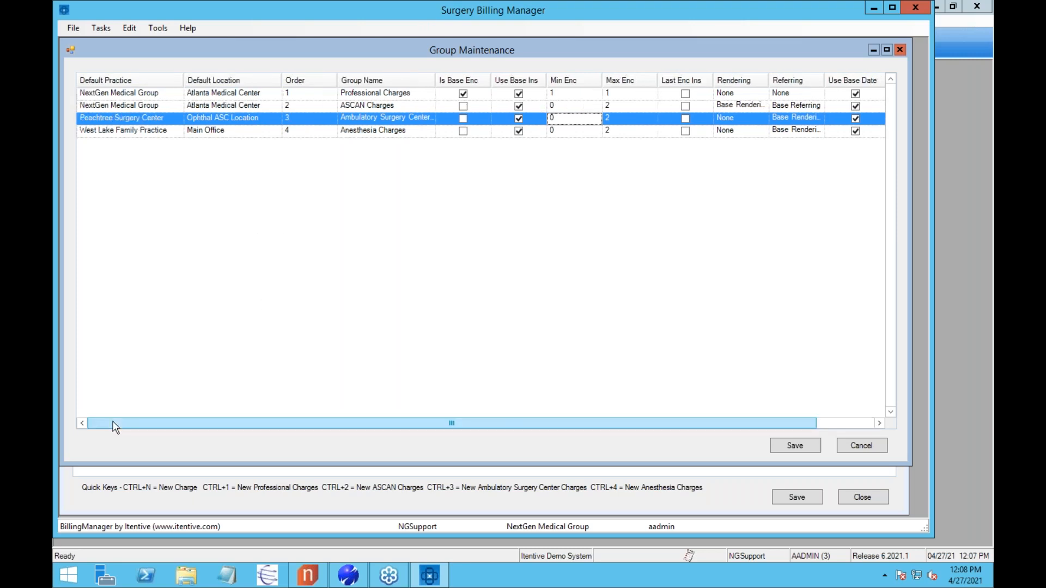
left_click(859, 444)
Confirm leaving Group Maintenance and search encounters by the patient's last and first name.
left_click(495, 334)
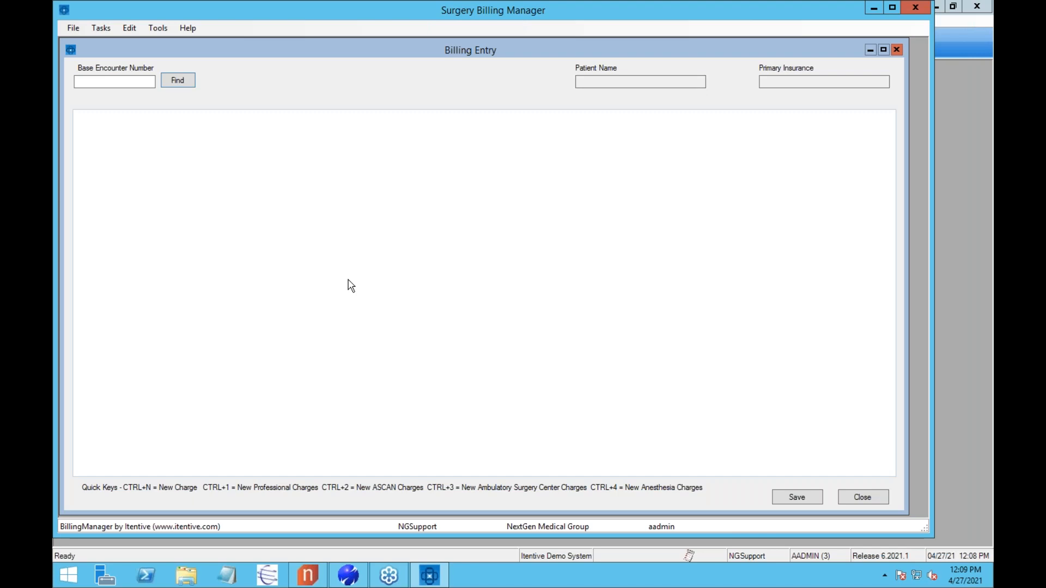
left_click(94, 84)
left_click(104, 28)
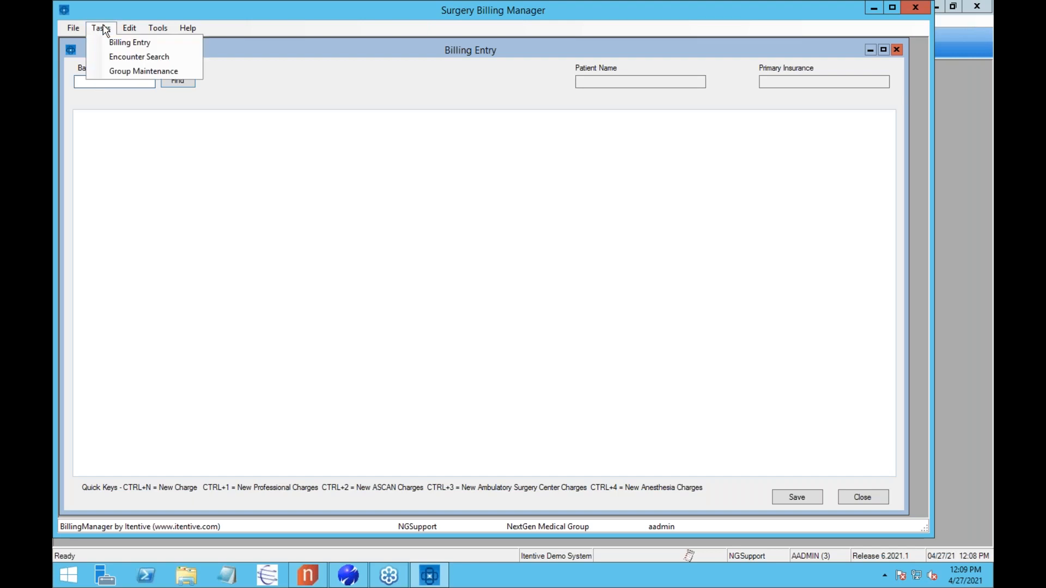
left_click(131, 58)
left_click(439, 92)
type("ref")
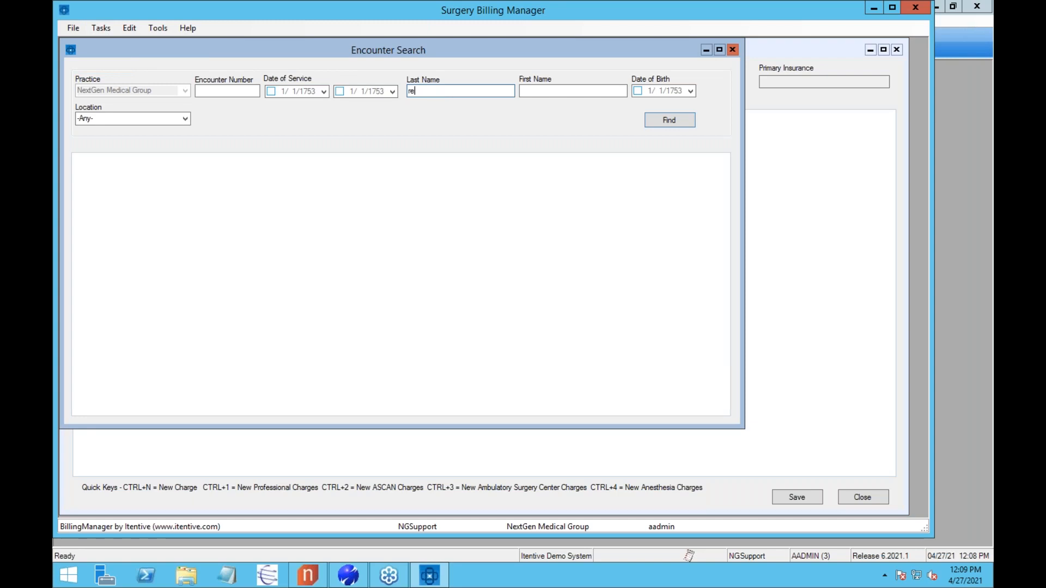
left_click(547, 91)
type("wq")
key("BackSpace")
left_click(680, 128)
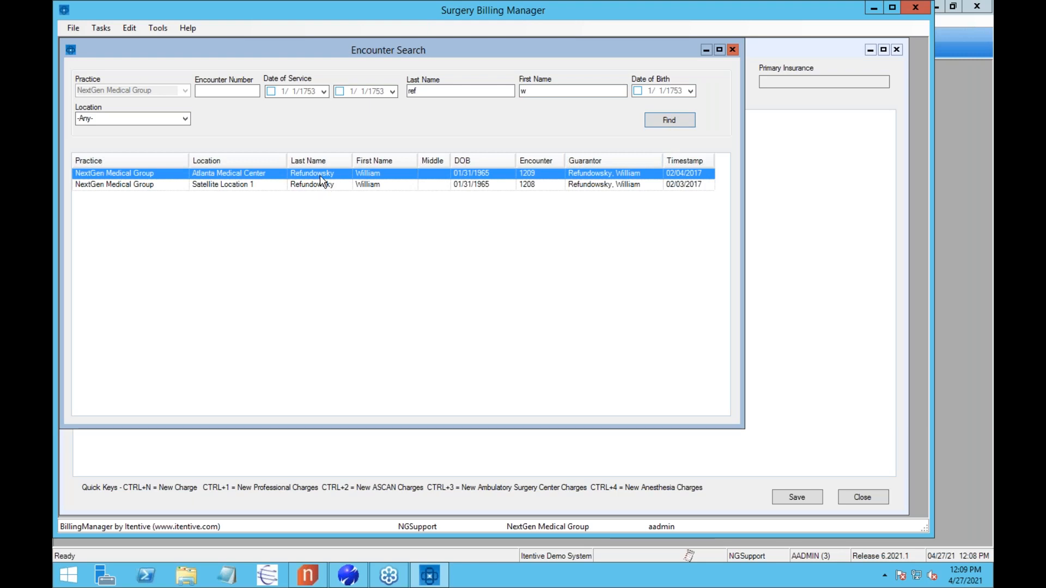
Load base encounter 1209 into Billing Entry.
left_click(733, 50)
type("1209")
key("Return")
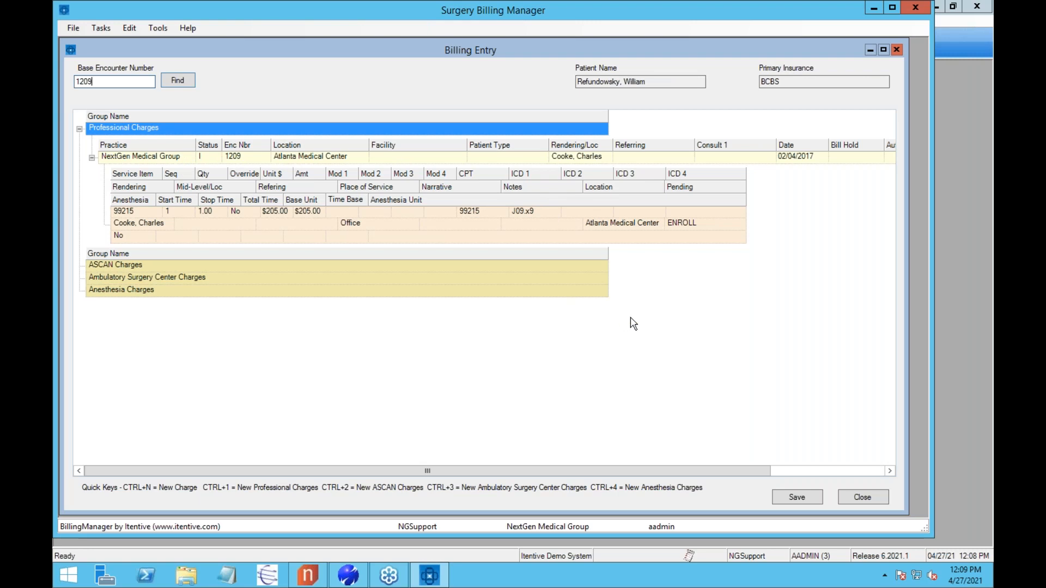
Verify BCBS insurance, the 02/04/2017 date, and ENROLL pending status on the 99215 charge.
left_click_drag(930, 537, 966, 519)
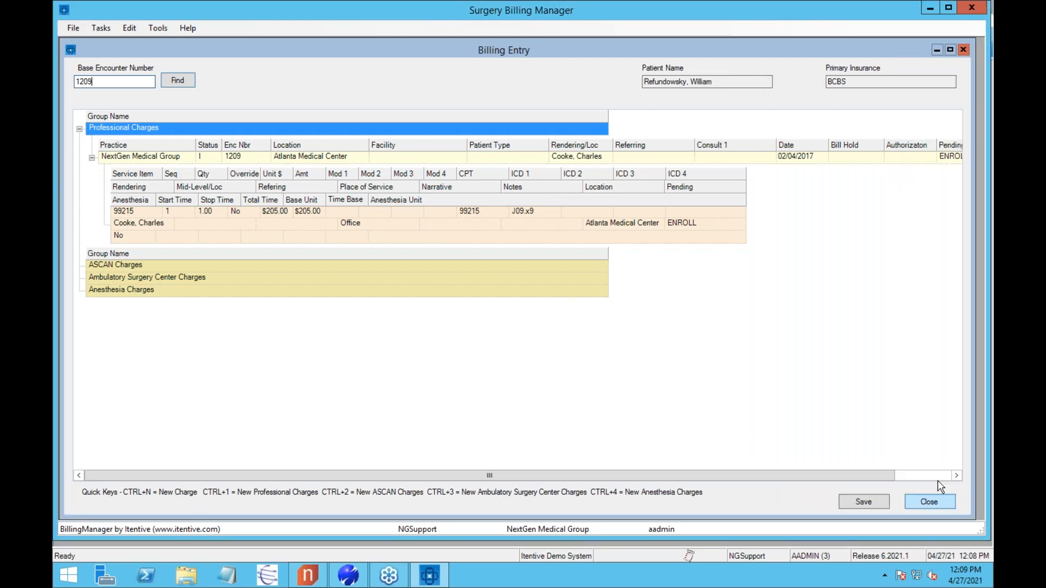
double_click(865, 82)
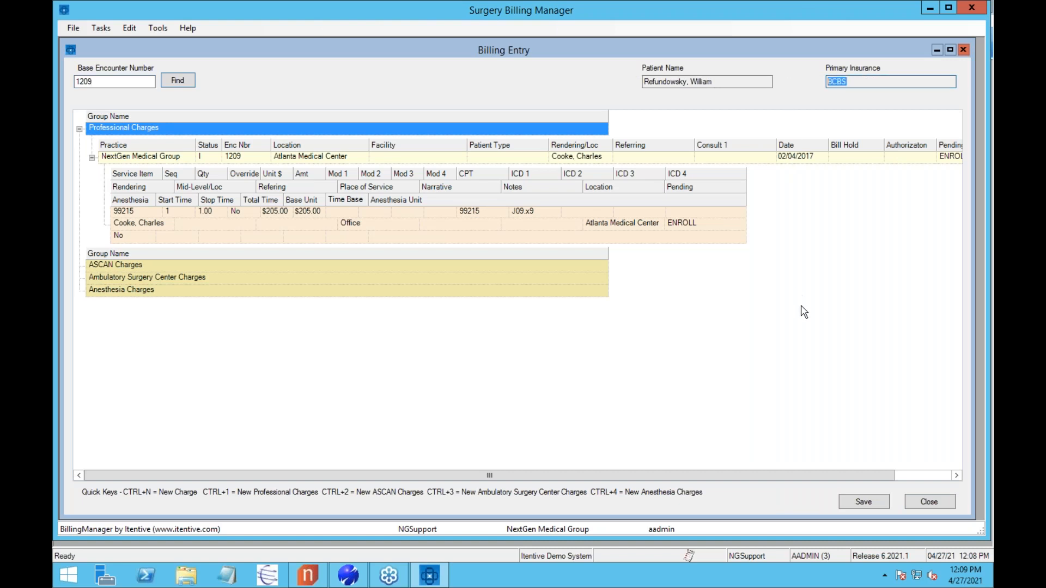
left_click(789, 157)
left_click(949, 159)
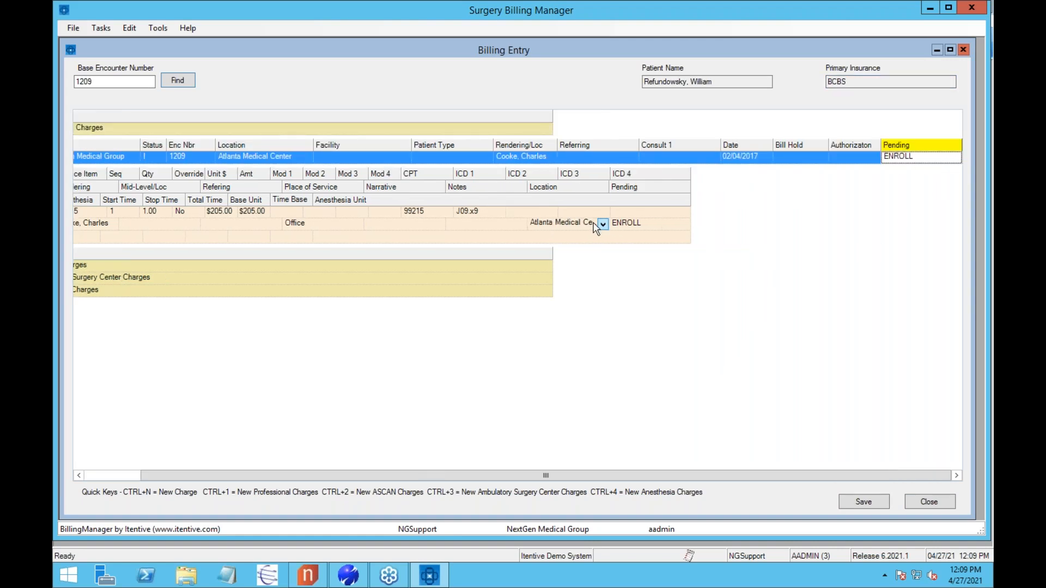
left_click(622, 222)
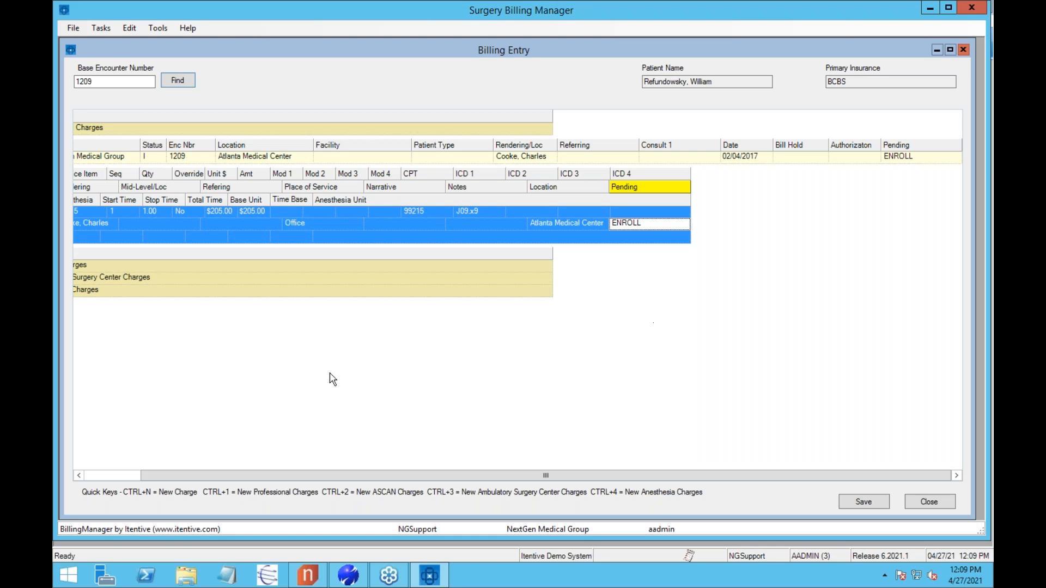
left_click(102, 477)
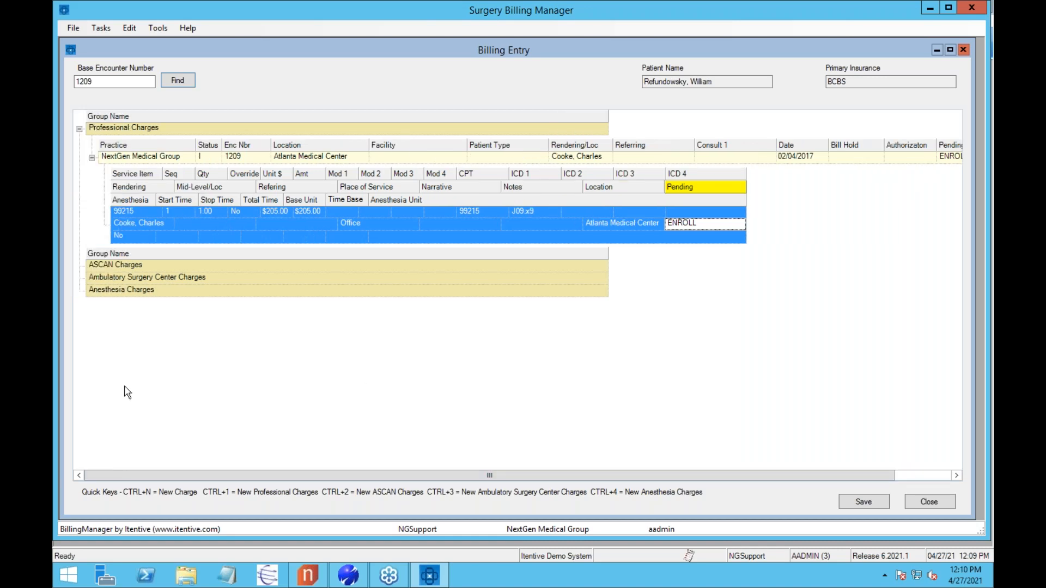
Add service item 99211 ($29.00) as a new professional charge line.
right_click(144, 228)
mouse_move(145, 239)
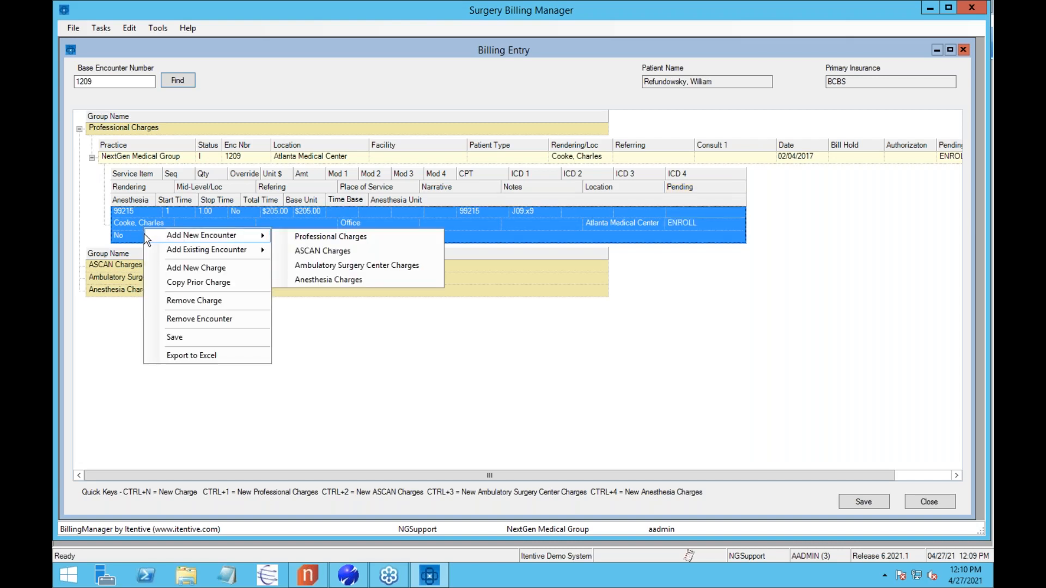
left_click(163, 268)
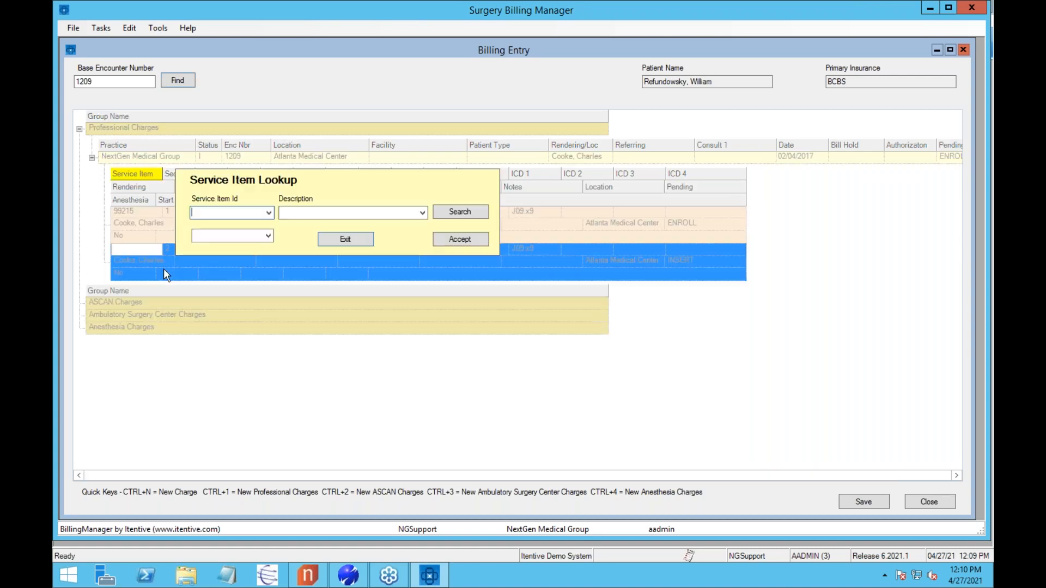
type("9921")
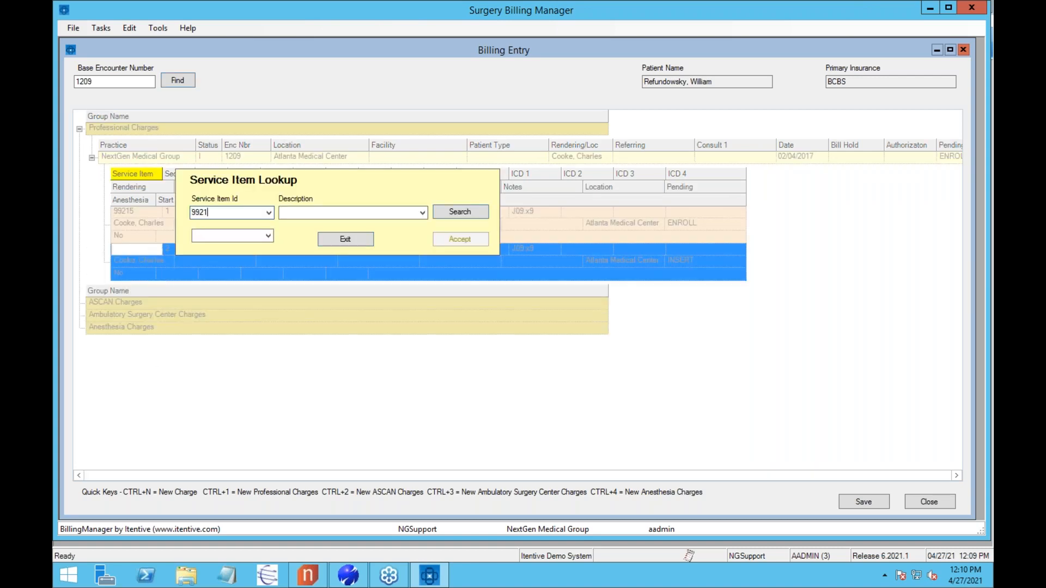
type("1")
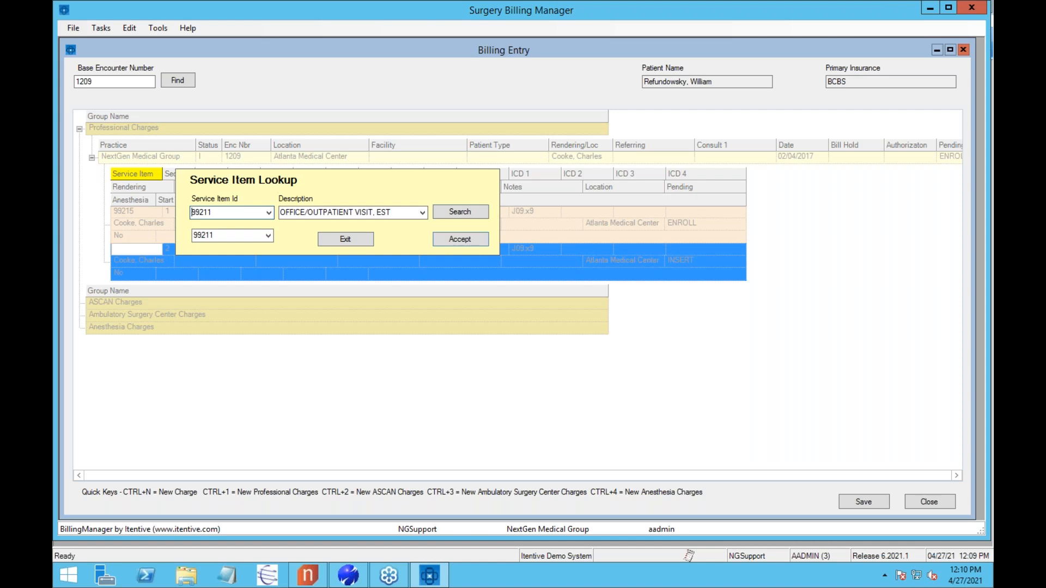
left_click(472, 240)
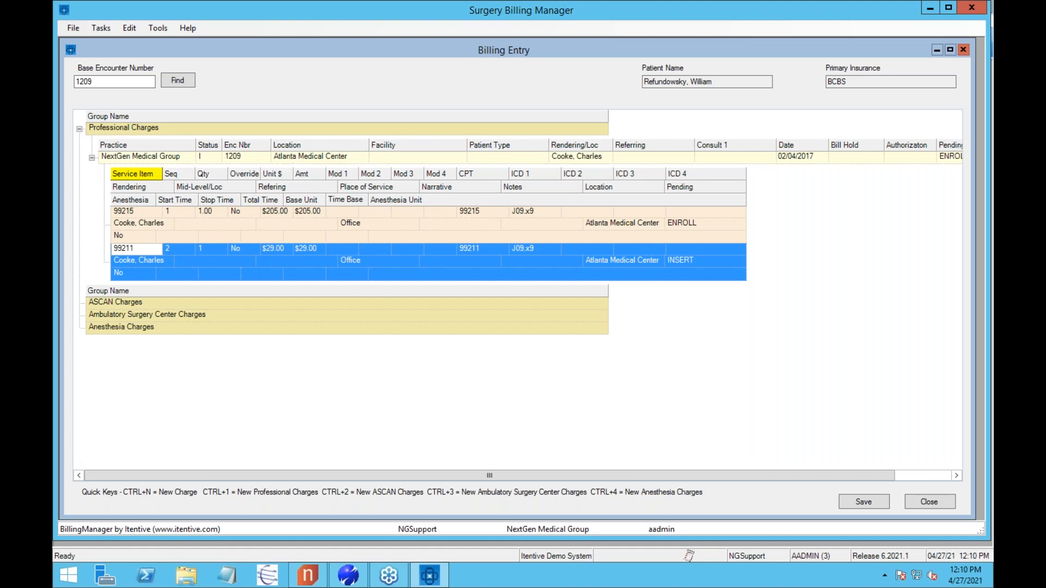
Add a new Ambulatory Surgery Center encounter, keeping Ophthal ASC Location.
left_click(161, 316)
right_click(159, 317)
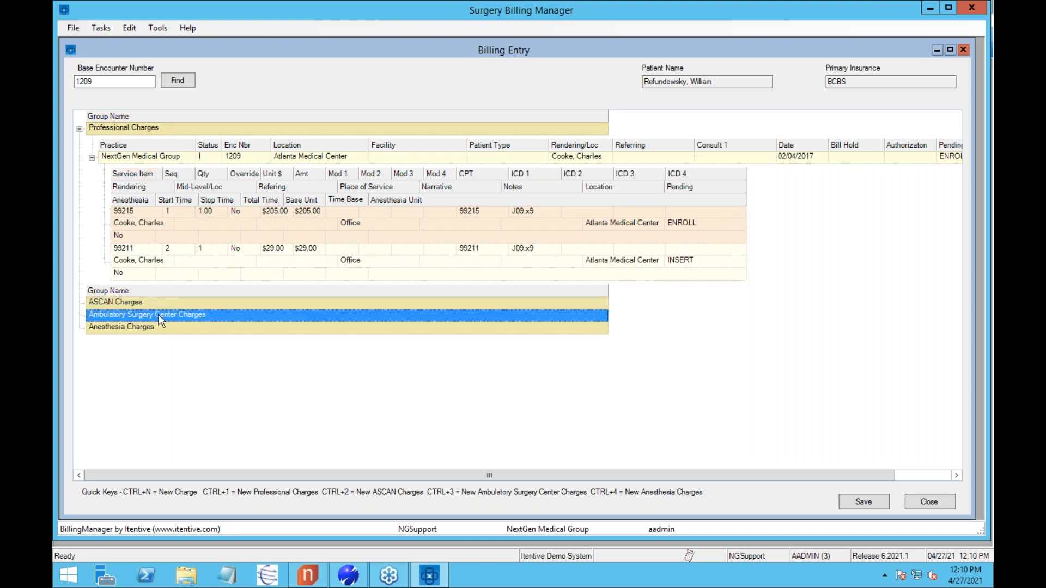
mouse_move(215, 326)
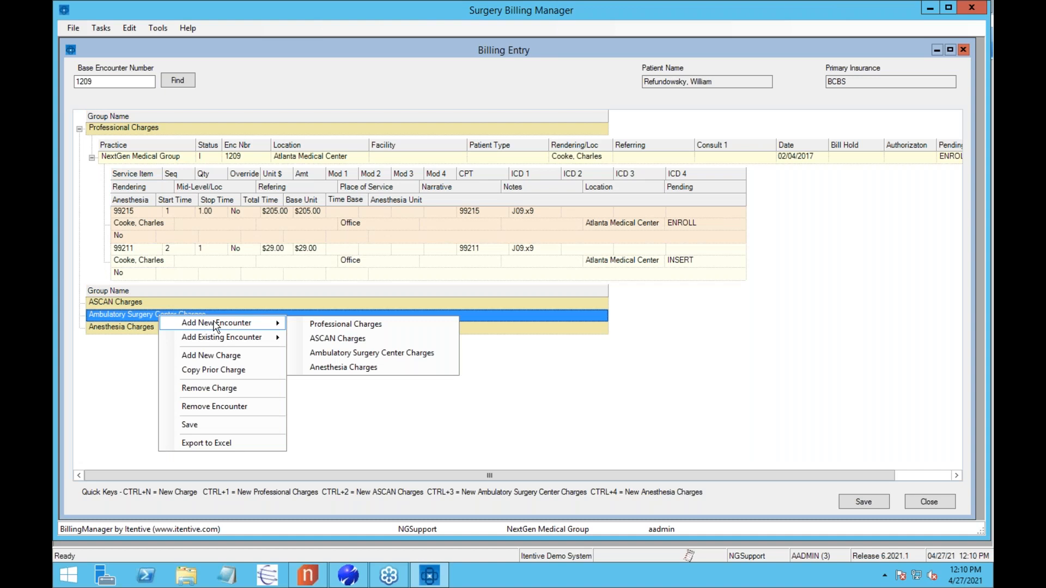
left_click(337, 354)
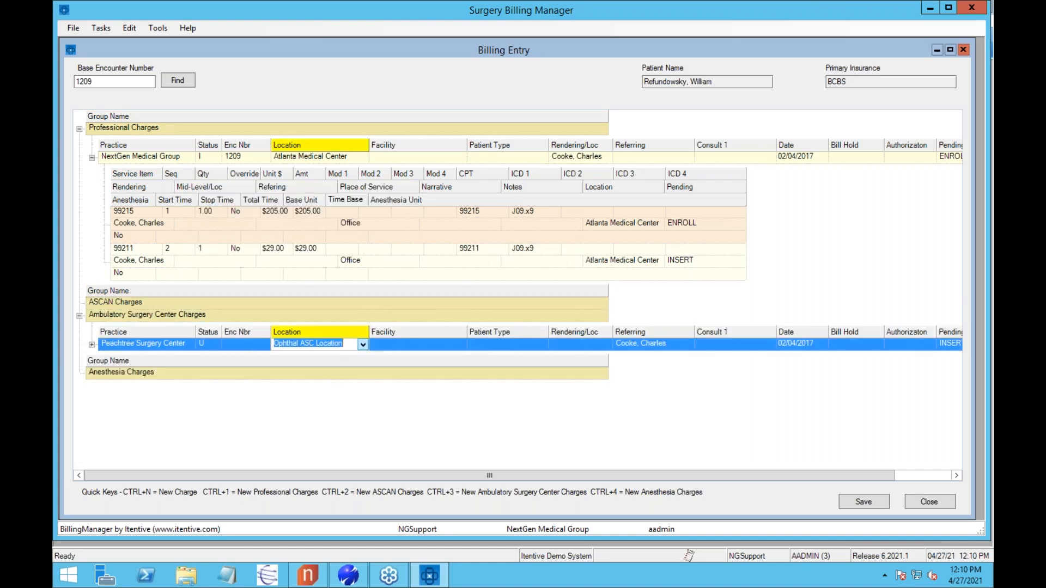
left_click(361, 345)
left_click(361, 345)
Assign the rendering provider through a lookup and start the encounter's first charge.
key("Tab")
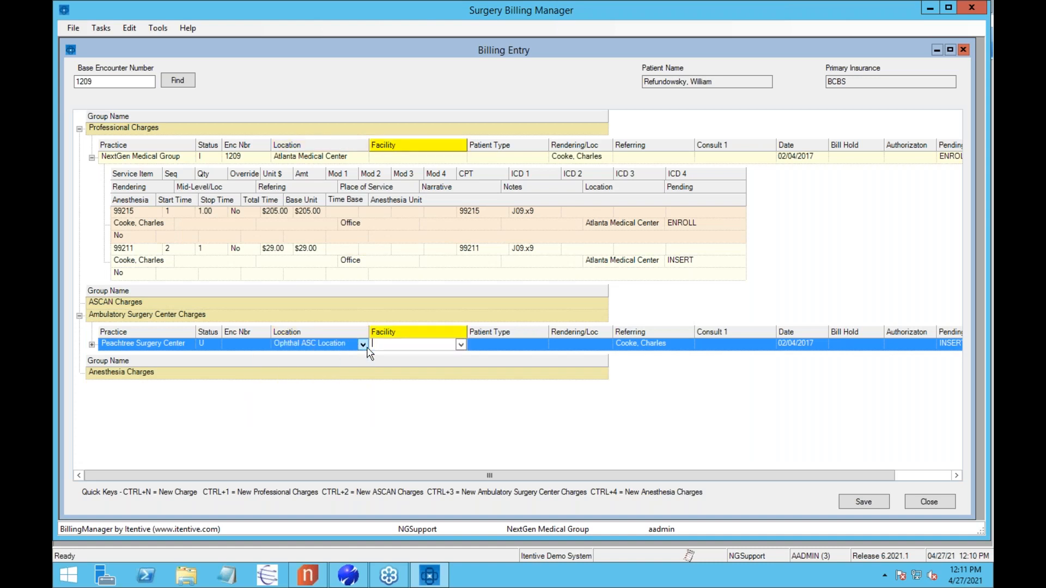
key("Tab")
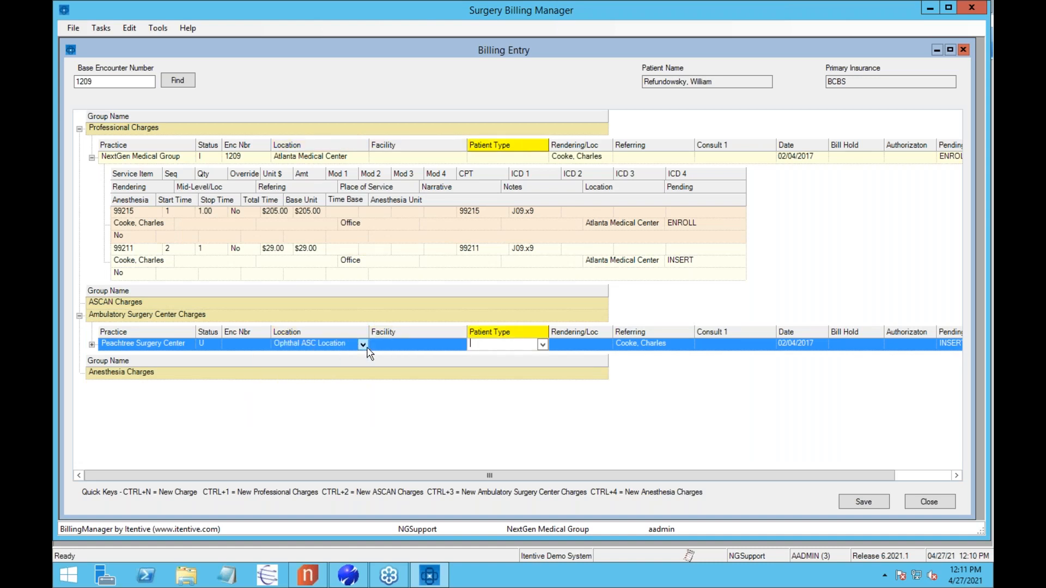
key("Tab")
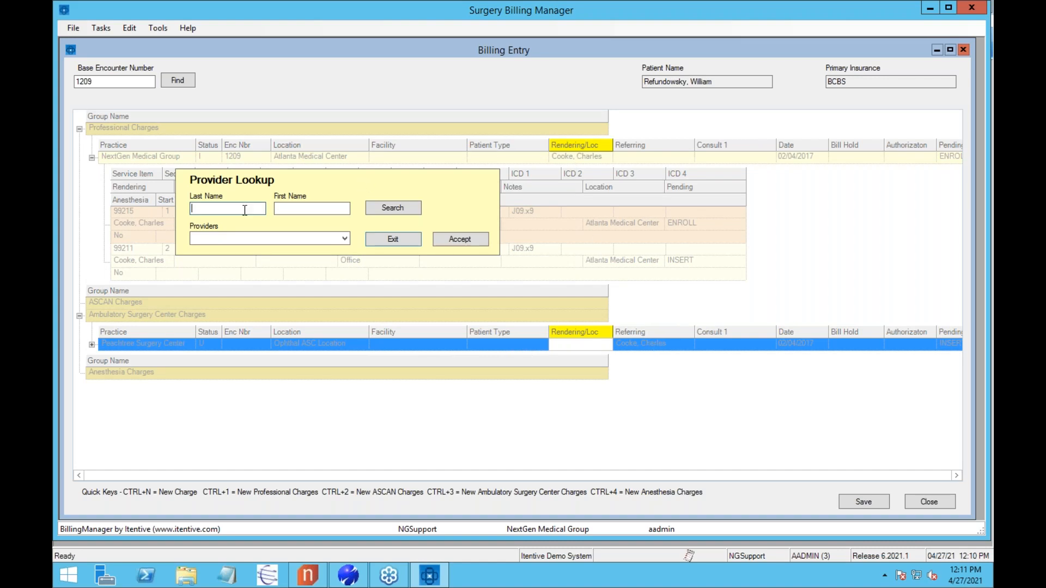
type("b")
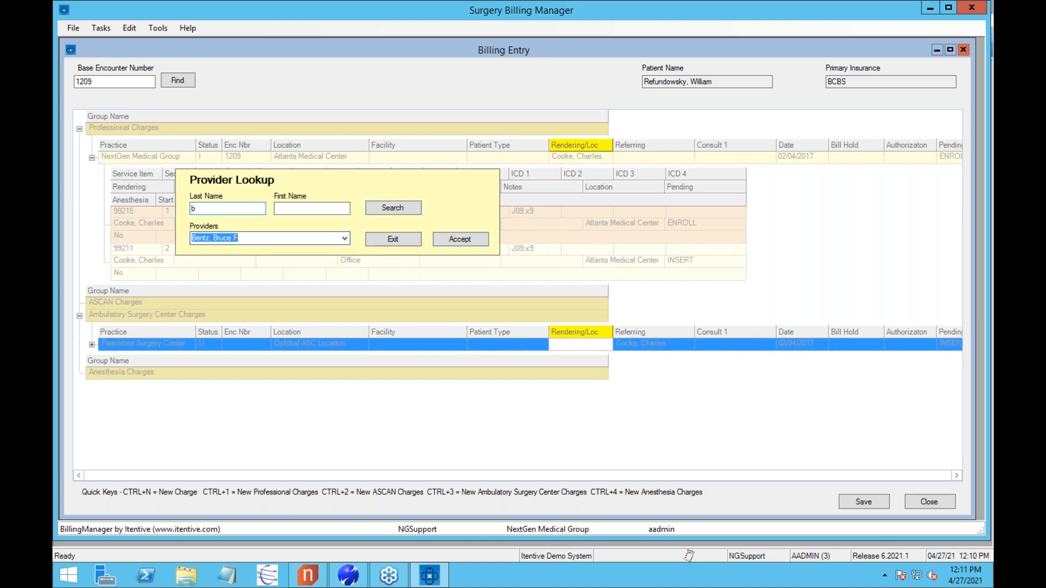
key("Return")
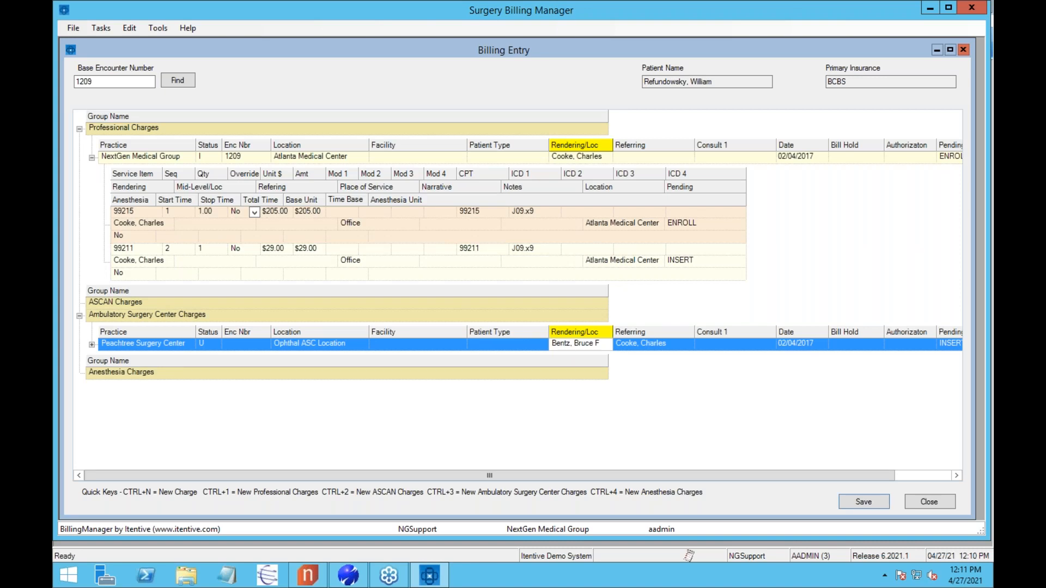
key("ctrl+n")
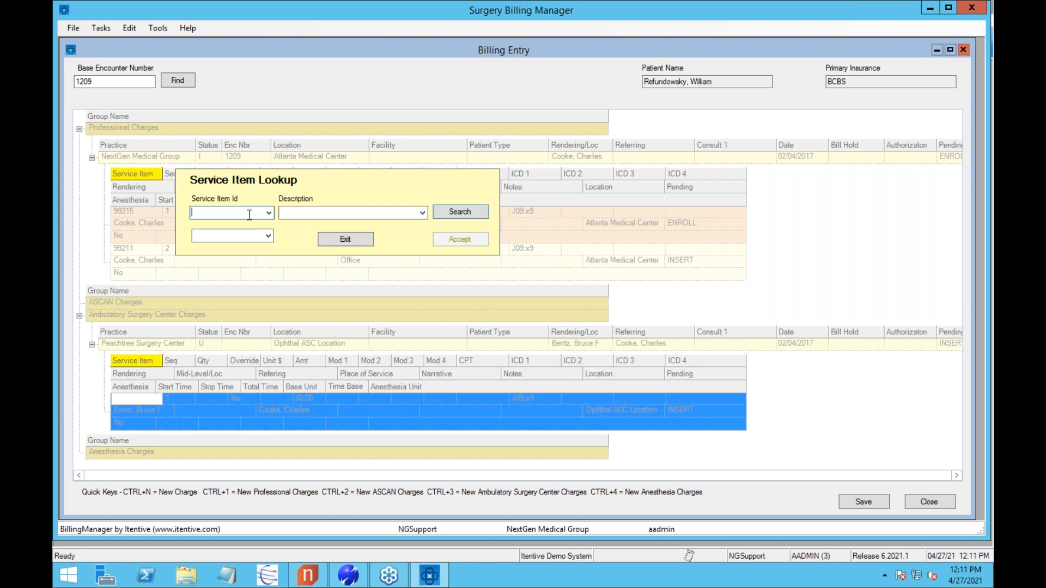
Enter service items 66020 and 67015, the latter picked from the 67005 lookup, as ASC charges.
type("66020")
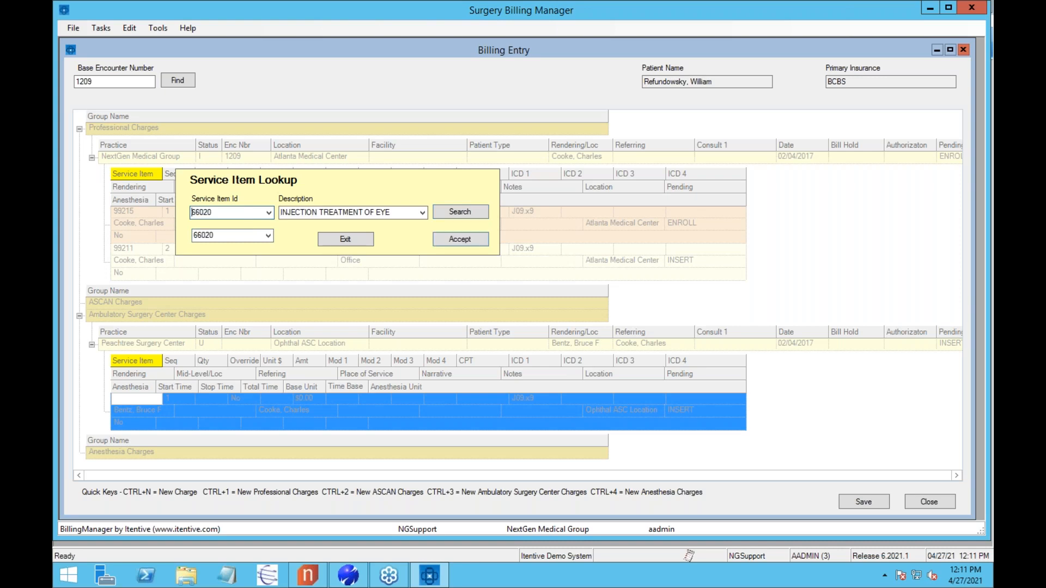
key("Return")
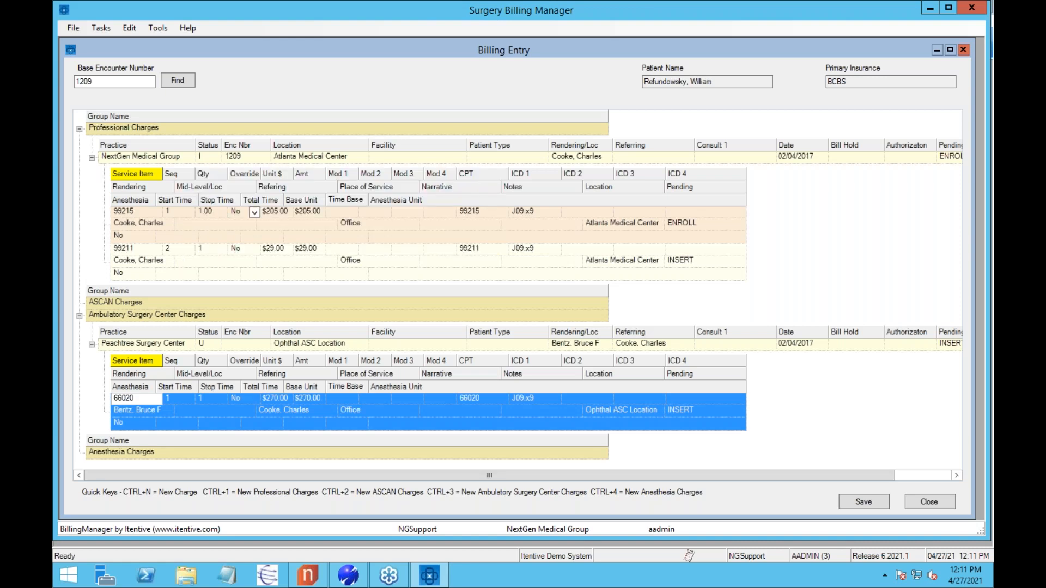
key("ctrl+n")
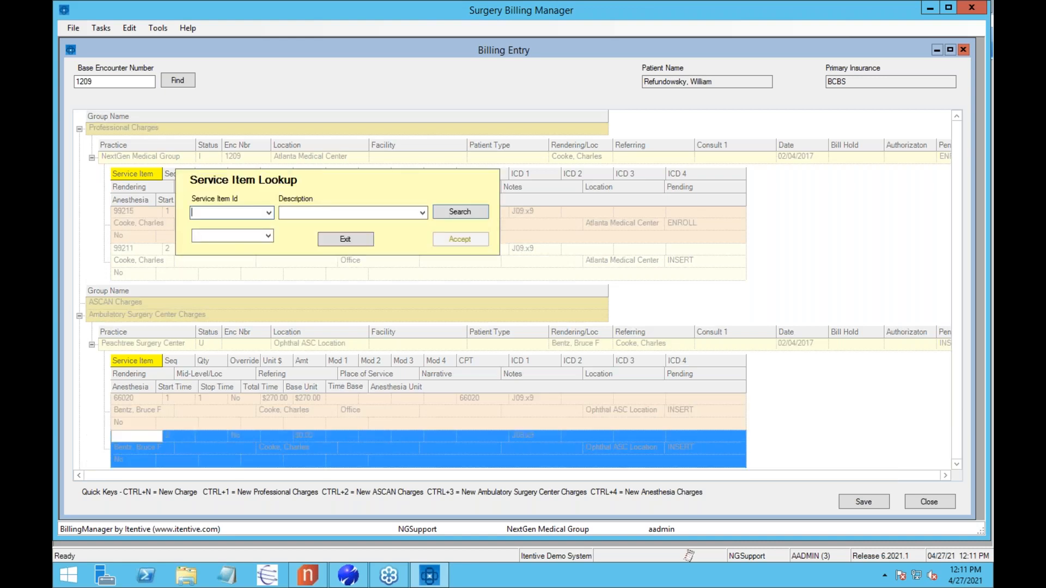
type("67005")
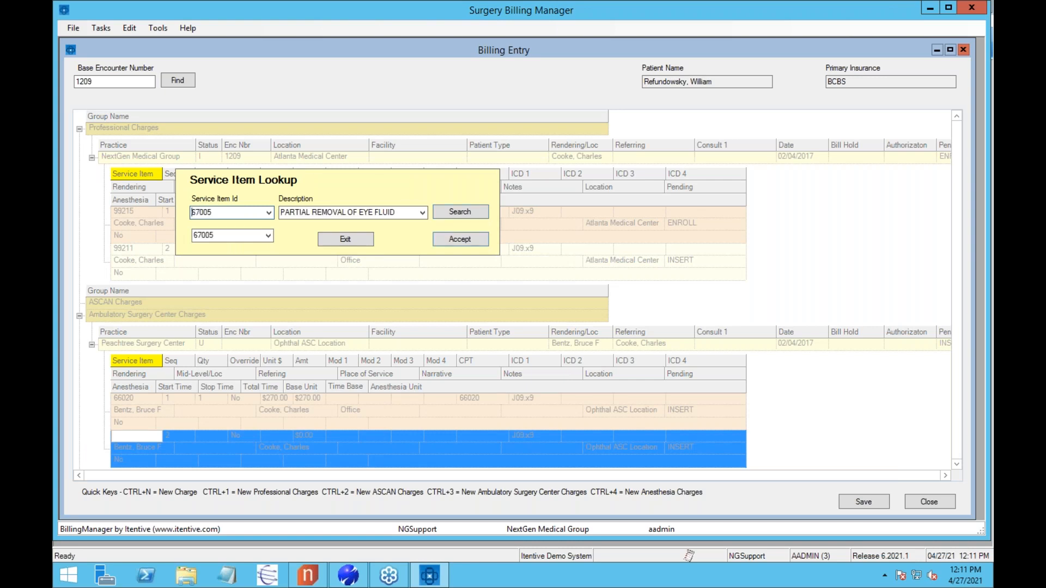
key("Down")
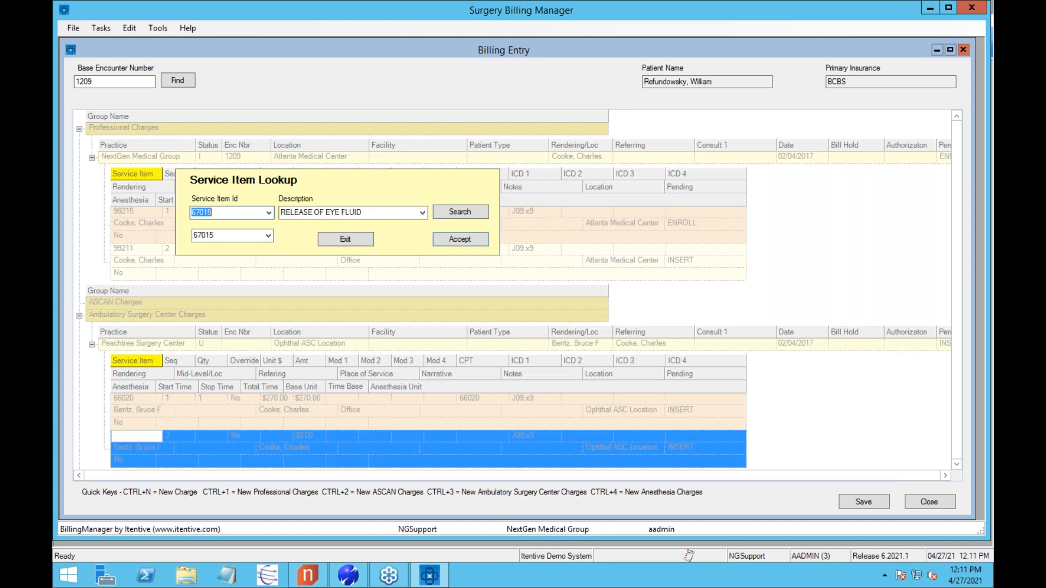
key("Return")
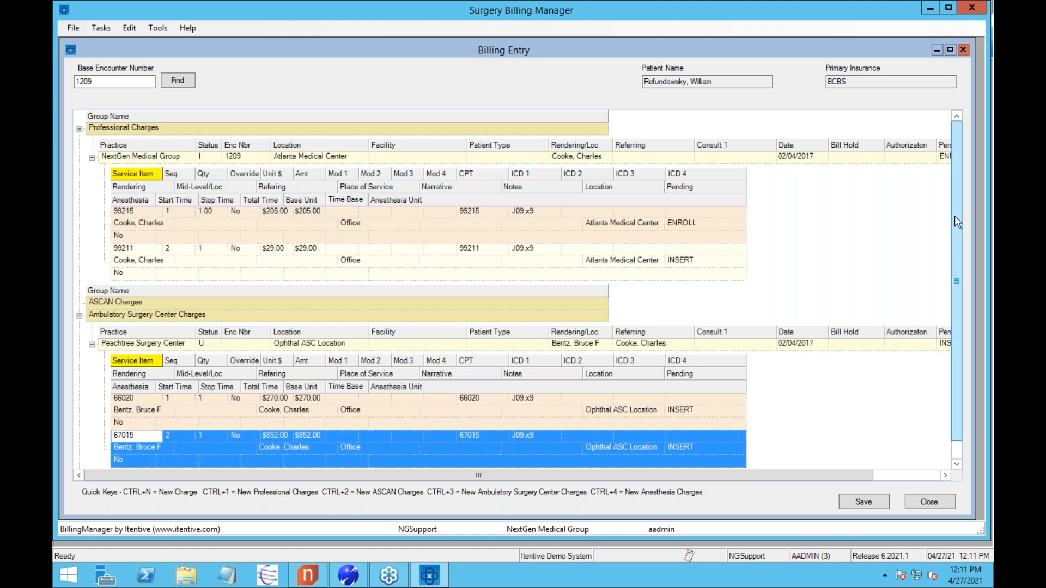
scroll(954, 217, "down", 1)
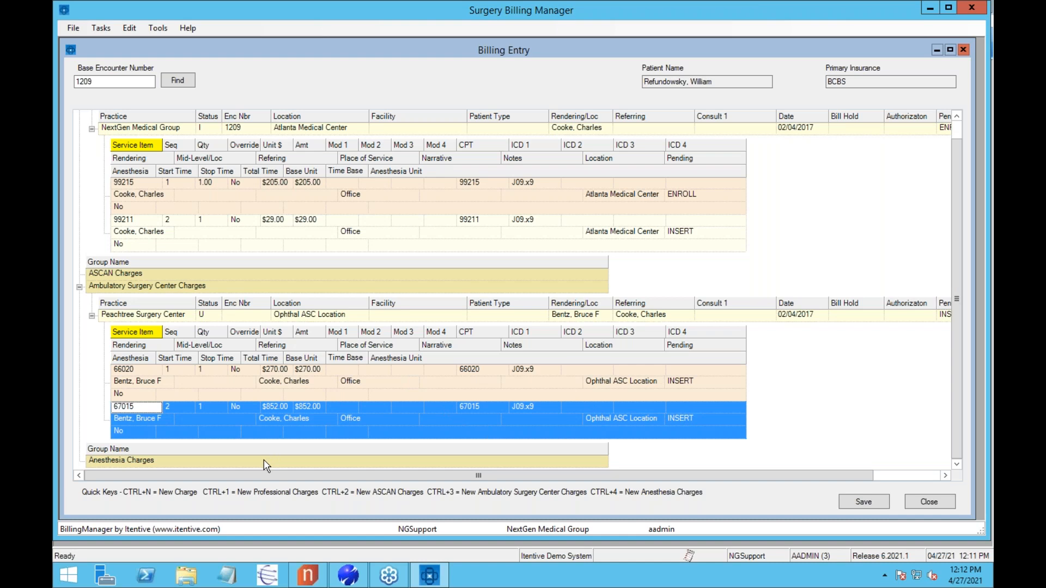
Add an Anesthesia Charges encounter at West Lake Family Practice with its rendering provider.
key("ctrl+4")
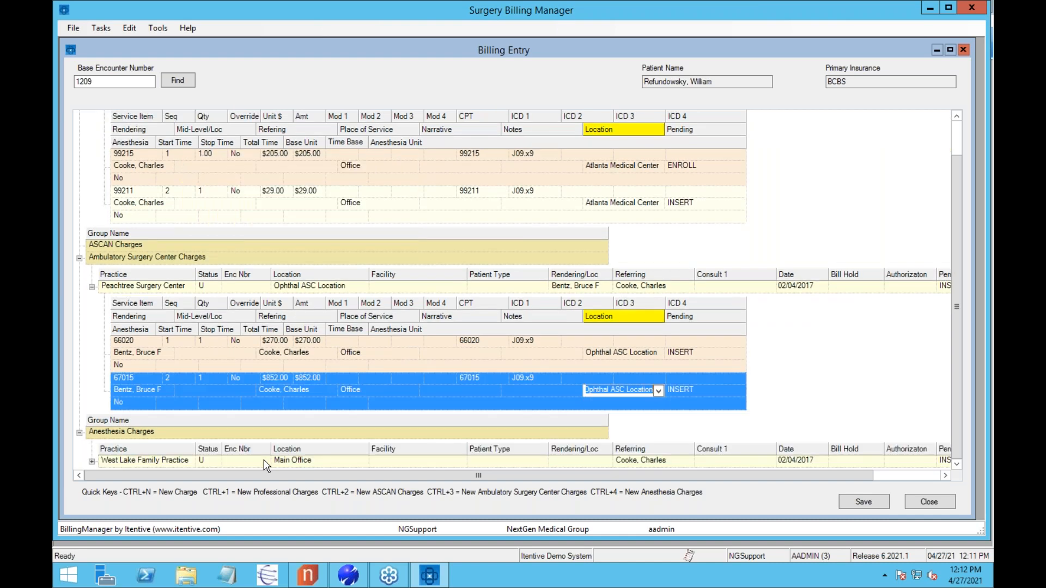
left_click(168, 460)
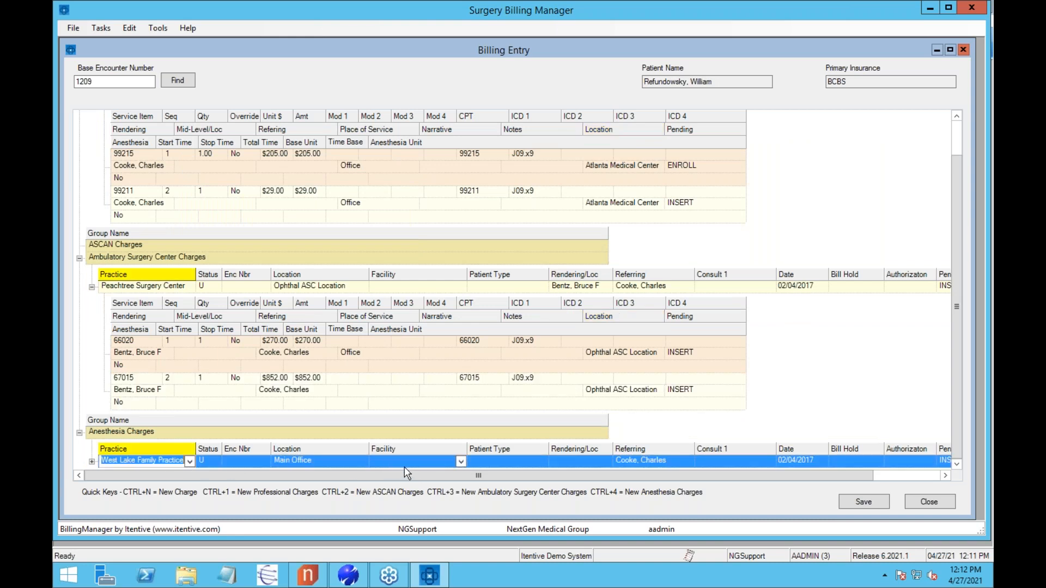
key("Tab")
key("Tab")
key("Tab")
key("Tab")
key("Tab")
key("Tab")
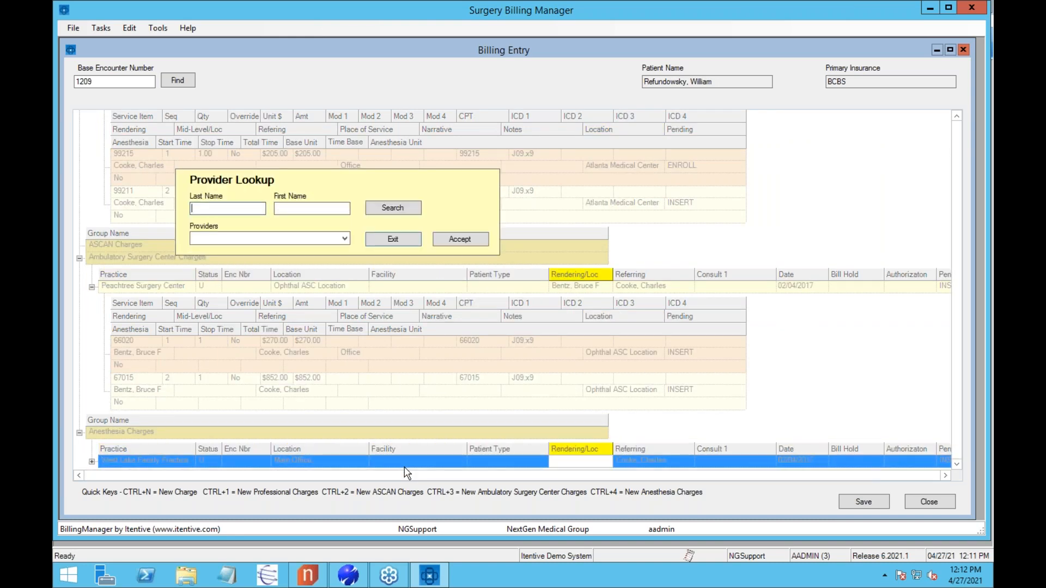
type("j")
key("Return")
key("Return")
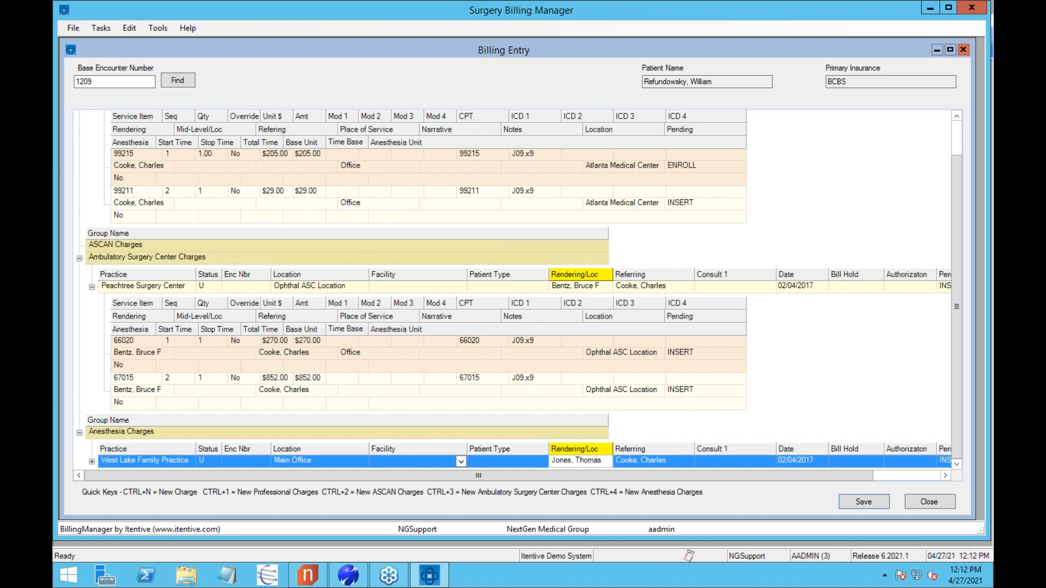
Add anesthesia charge 00102 with start time 11:00 and stop time 12:17.
key("ctrl+n")
type("00102")
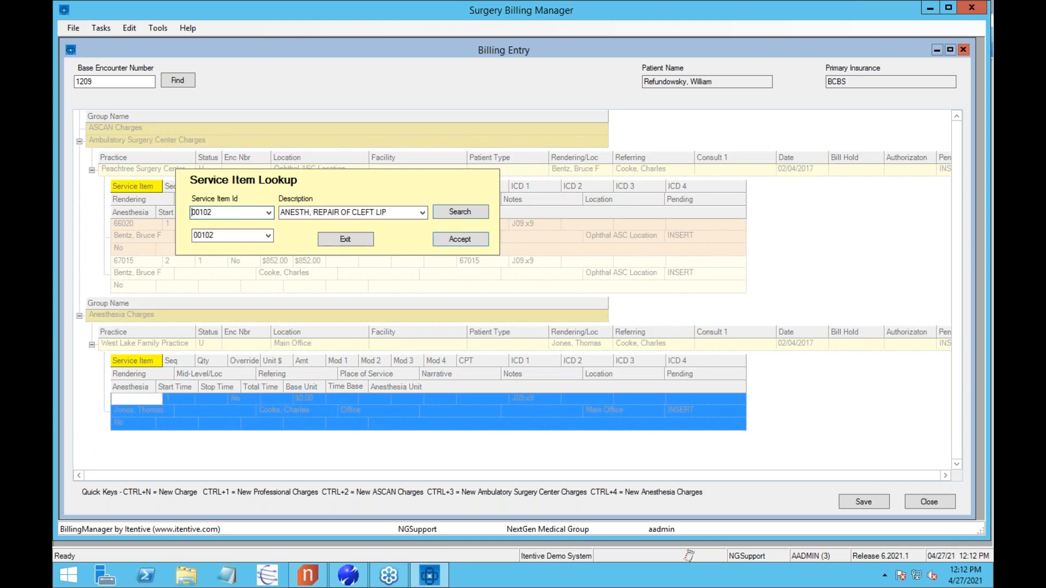
key("Return")
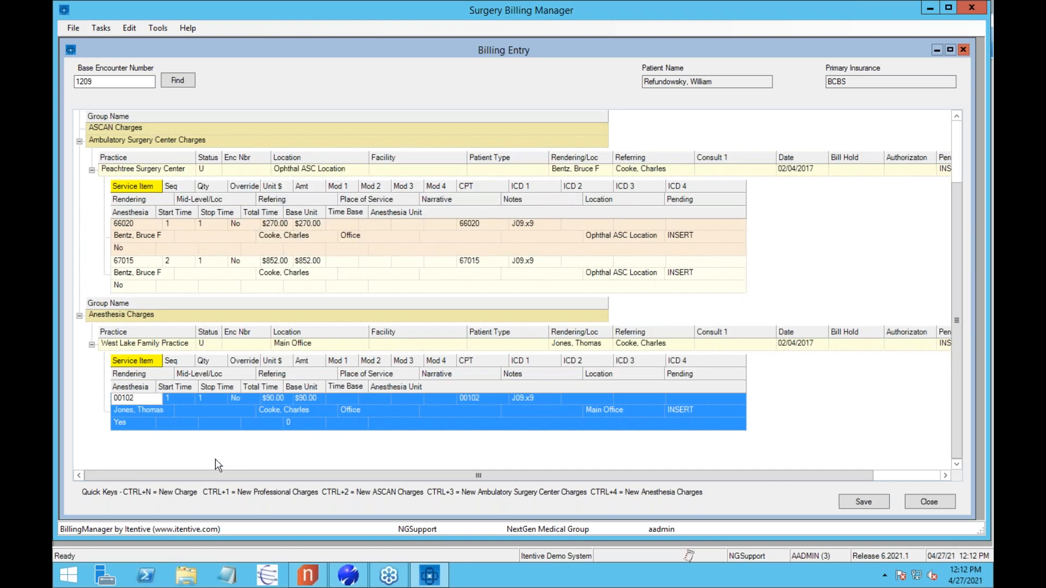
left_click(167, 420)
type("11:00")
key("Tab")
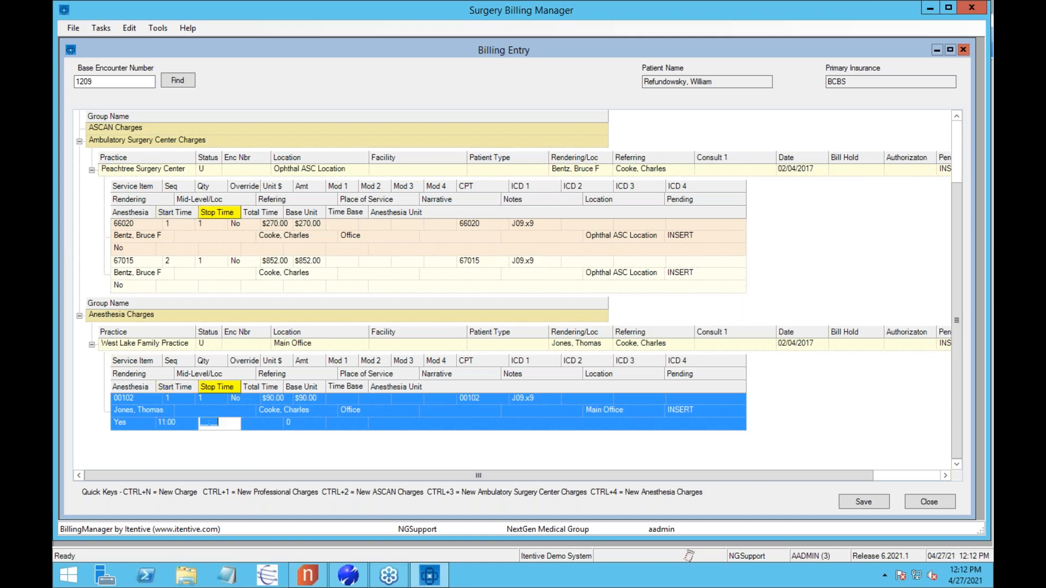
type("12:17")
key("Tab")
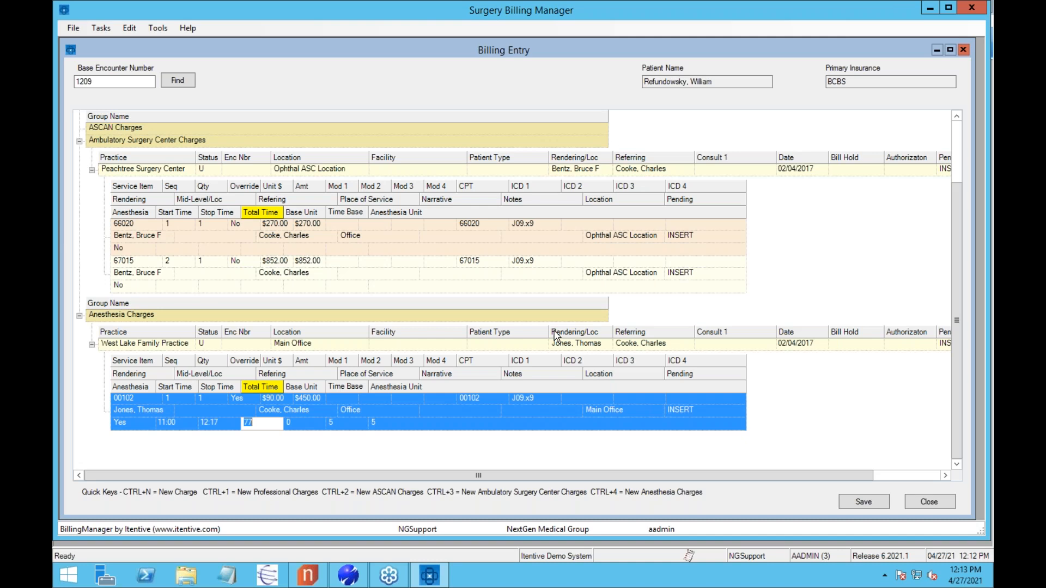
Save, reload encounter 1209, and confirm ASC encounter 31 and anesthesia encounter 21.
left_click(868, 501)
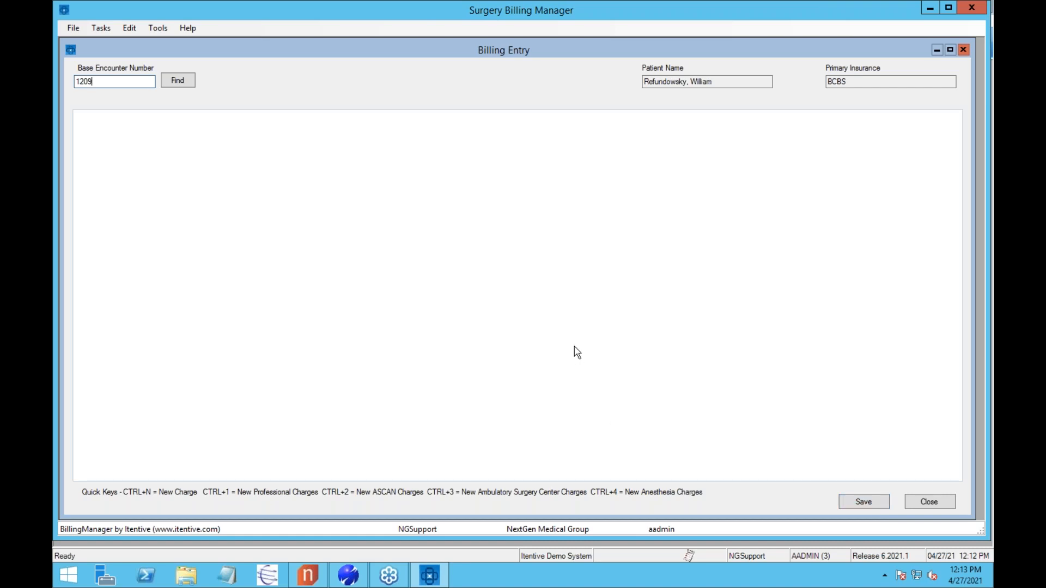
left_click(178, 79)
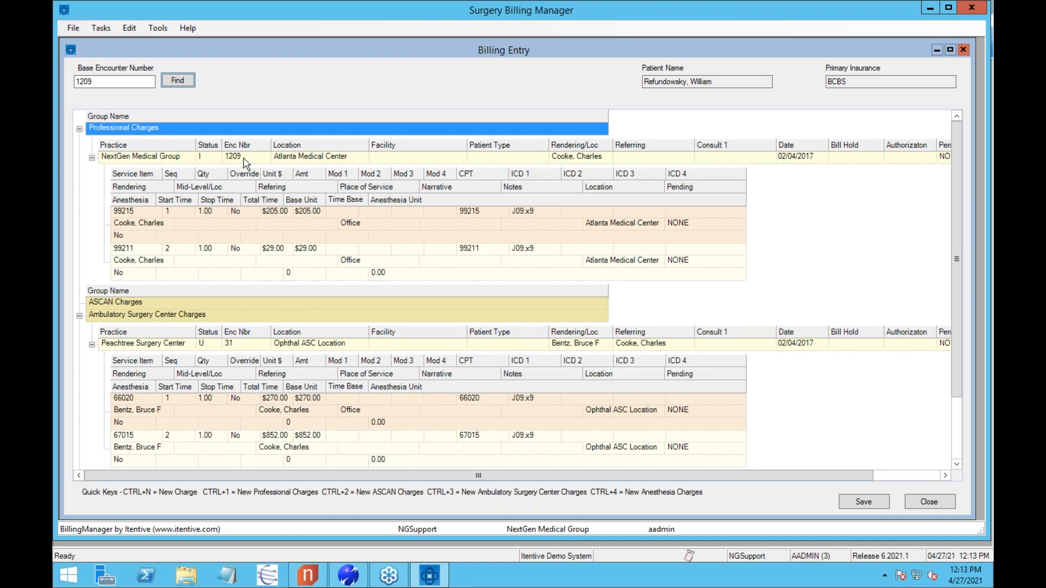
left_click(239, 346)
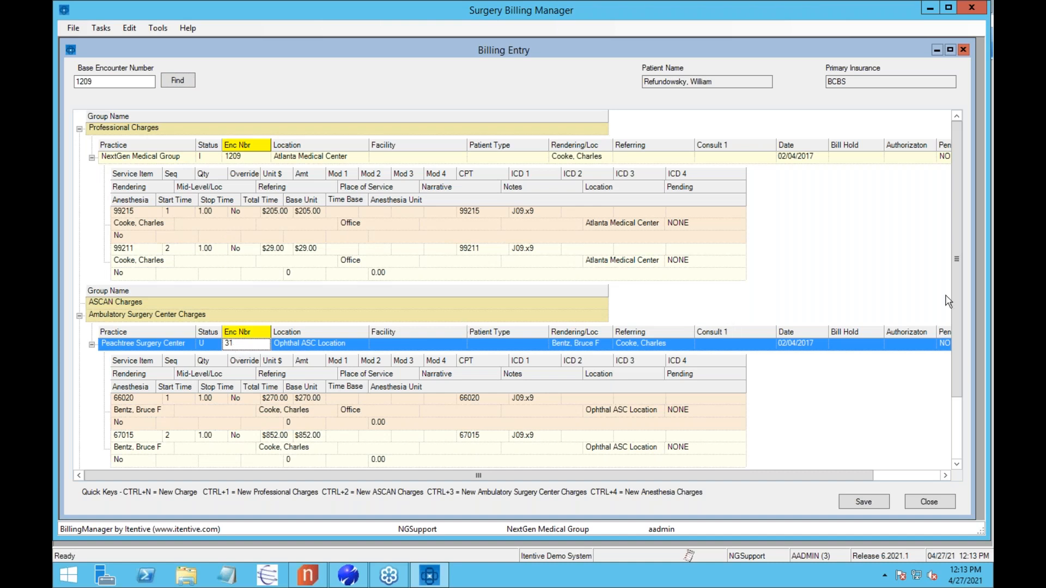
left_click_drag(950, 294, 950, 381)
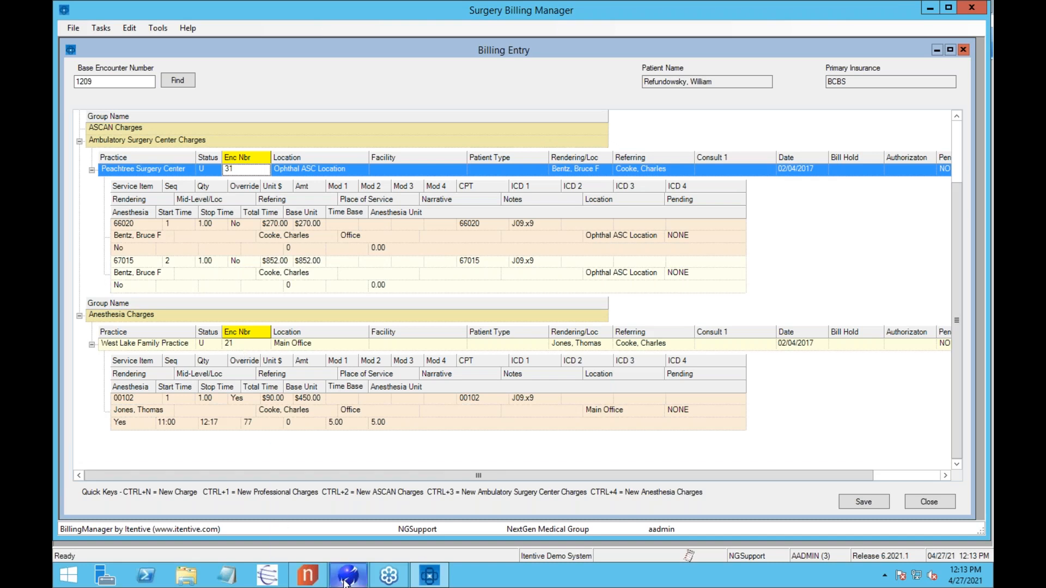
mouse_move(345, 581)
Switch NextGen to the Default Enterprise and the Peachtree Surgery Center practice.
left_click(347, 576)
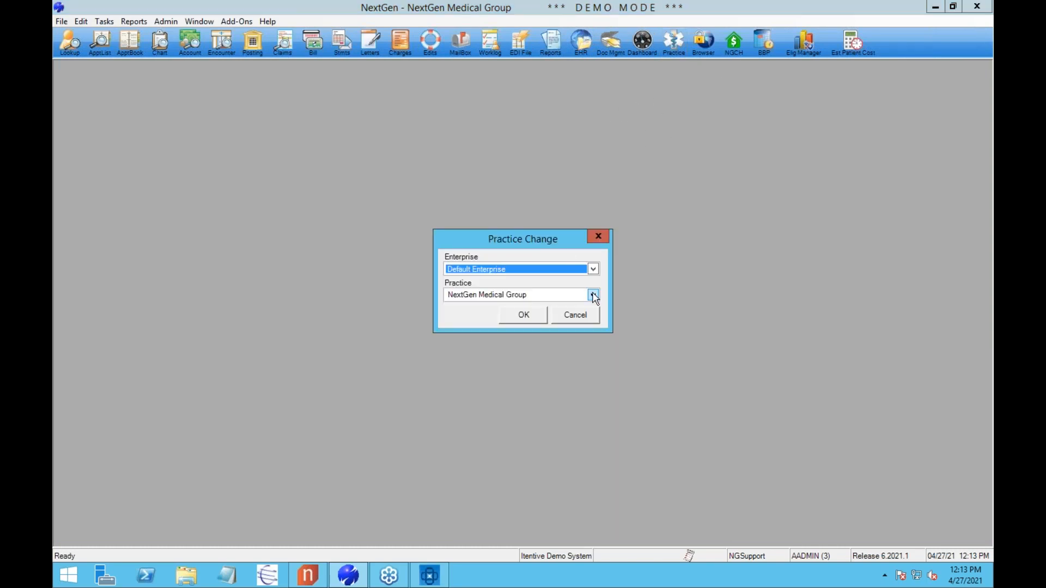
left_click(592, 269)
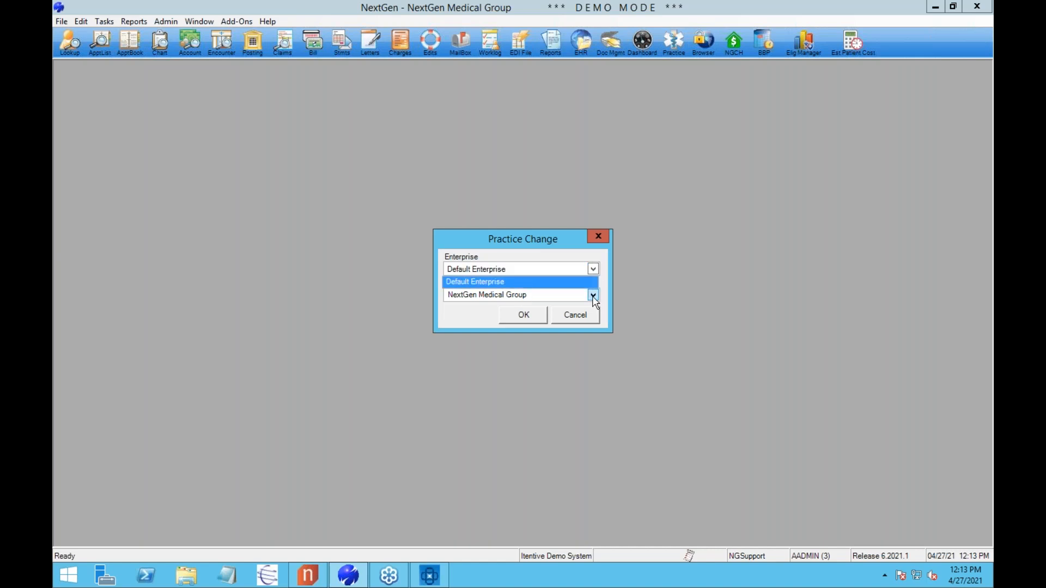
left_click(520, 281)
left_click(593, 295)
left_click(525, 319)
left_click(525, 317)
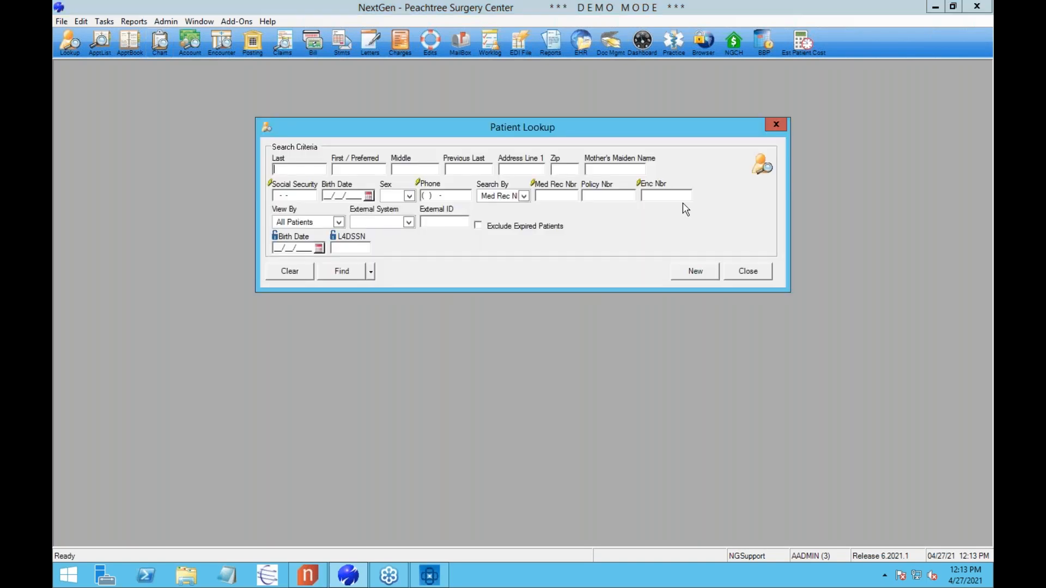
Find encounter 31, review its two surgery center charges totalling $1,122.00, then return to billing entry.
type("31")
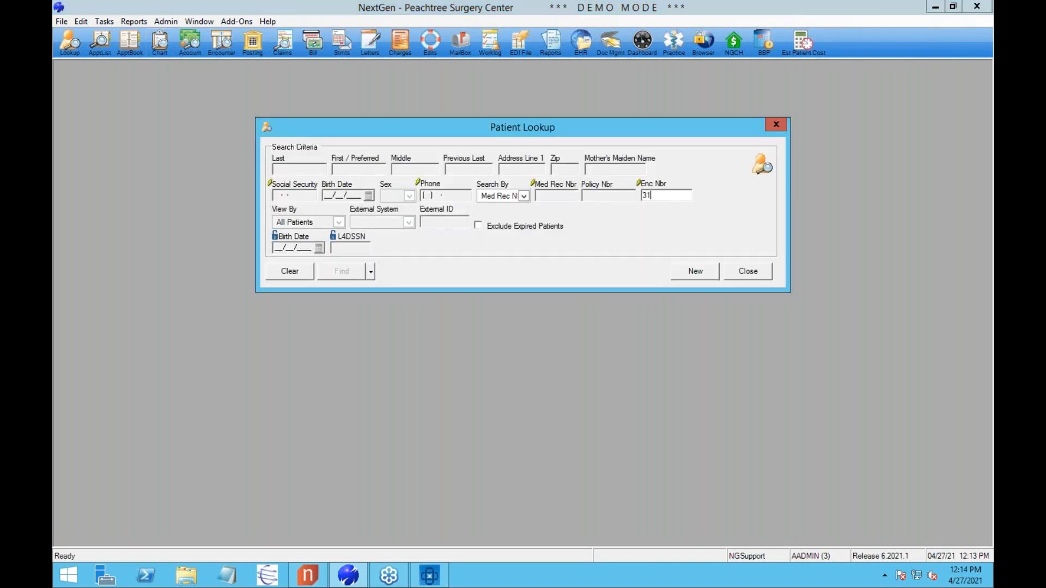
key("Return")
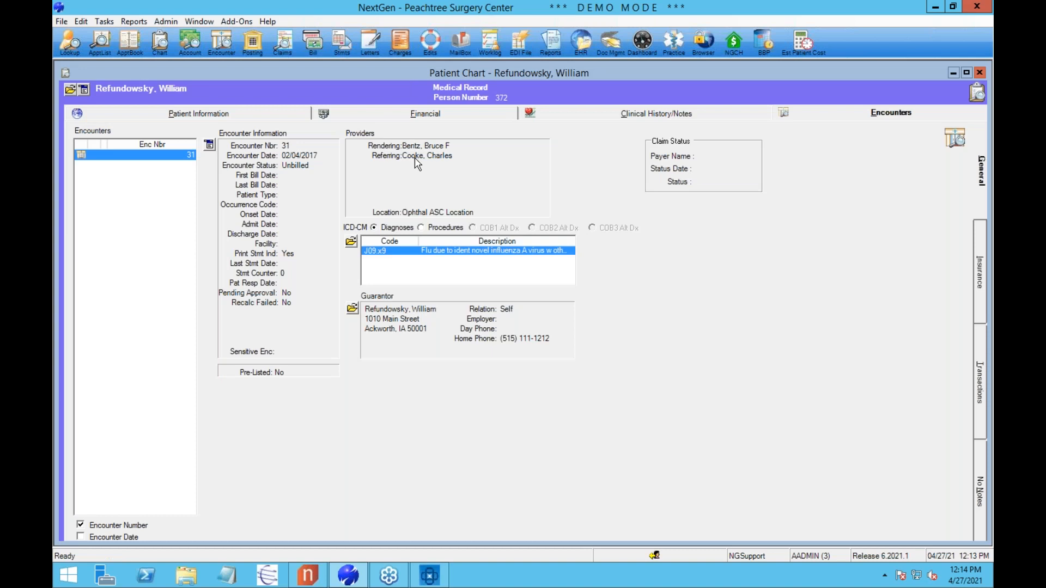
left_click(980, 365)
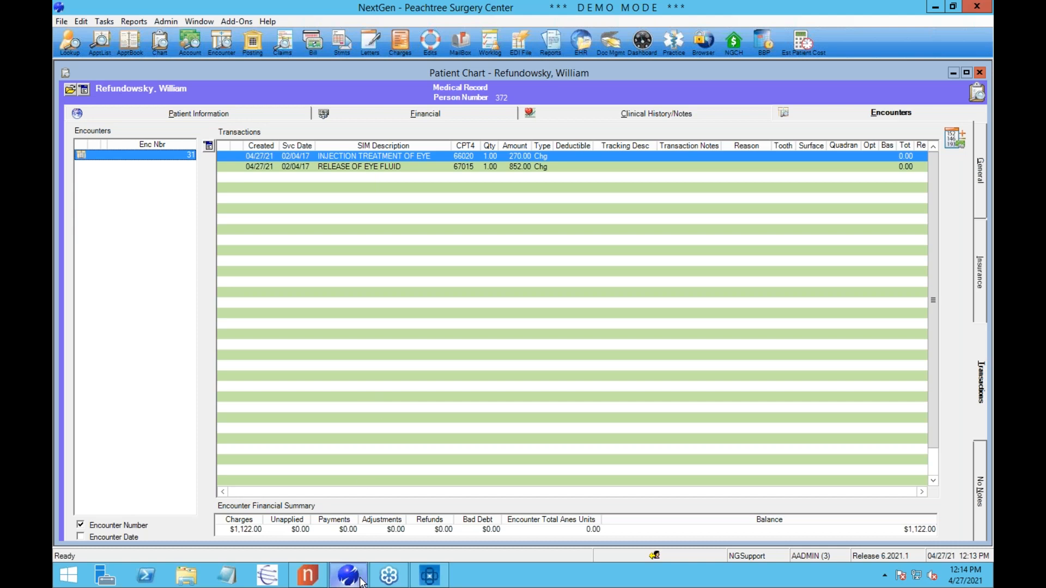
left_click(429, 577)
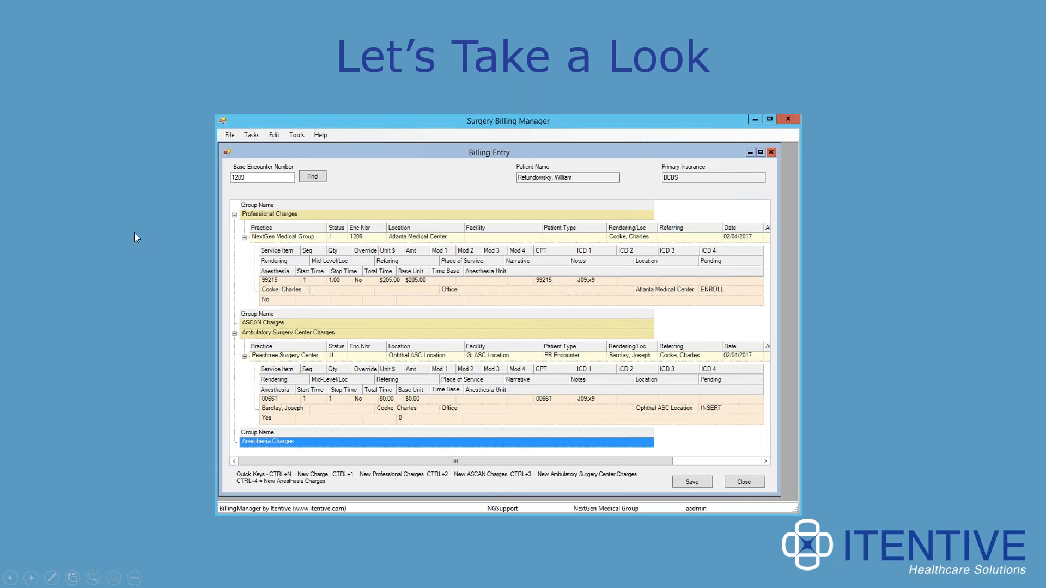
Advance the slideshow past the BillingManager efficiency slide to the Next Steps contact slide.
left_click(134, 233)
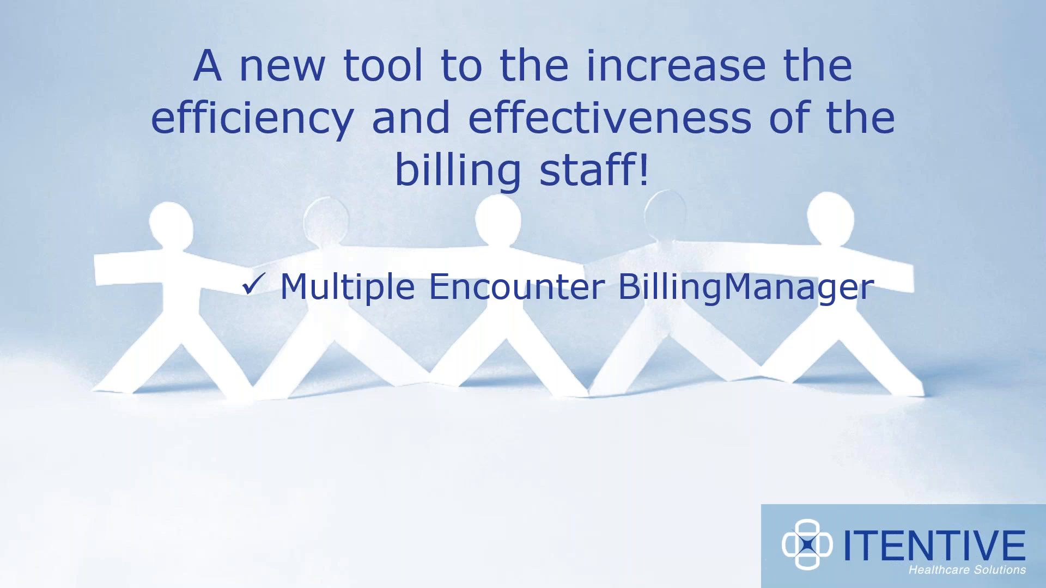
key("Right")
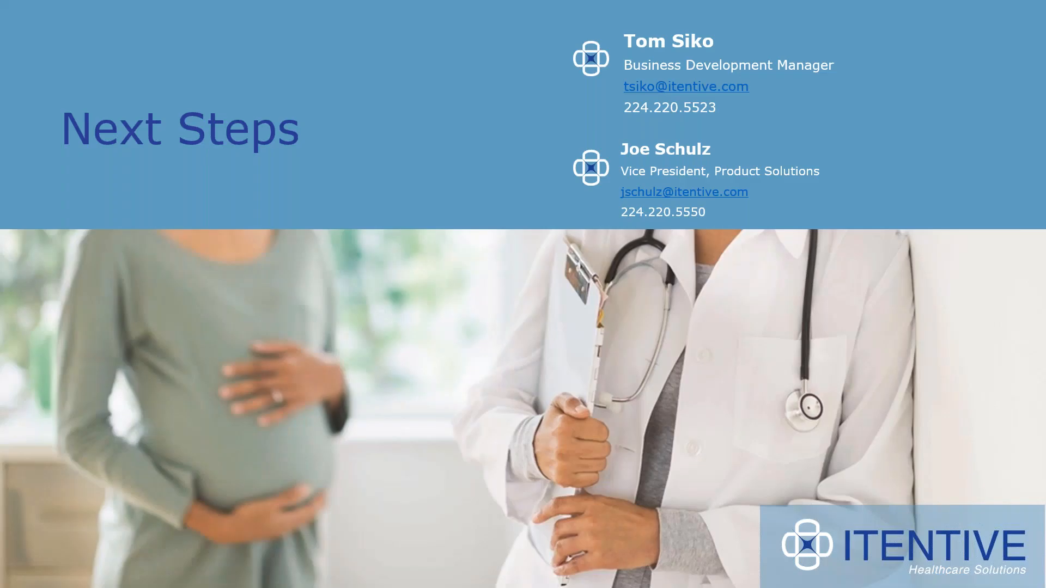